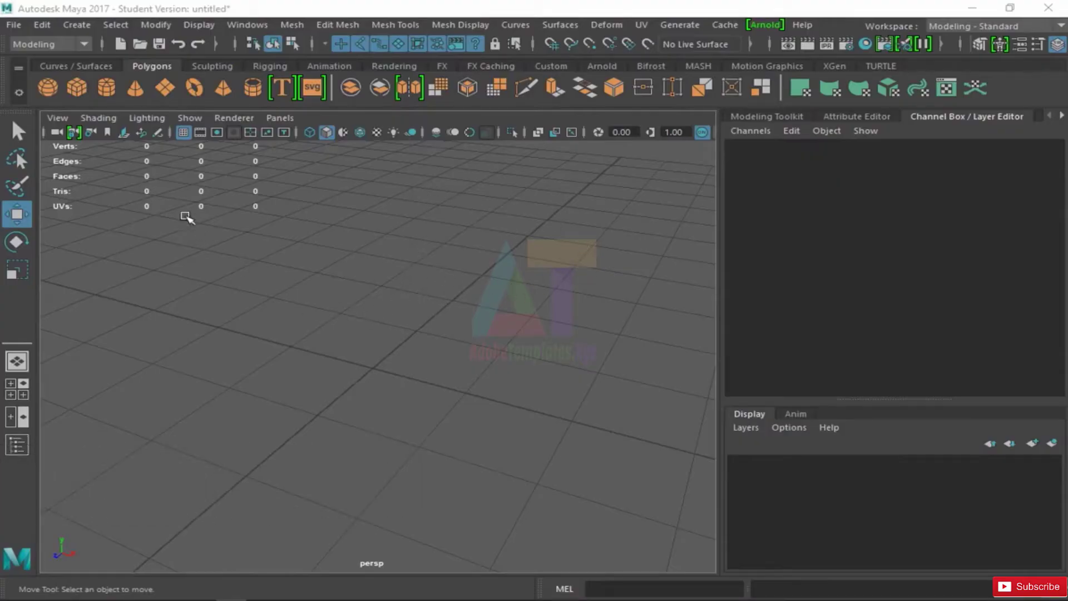
Create a polygon cube at the grid origin, clear the selection and reselect the cube
click(78, 89)
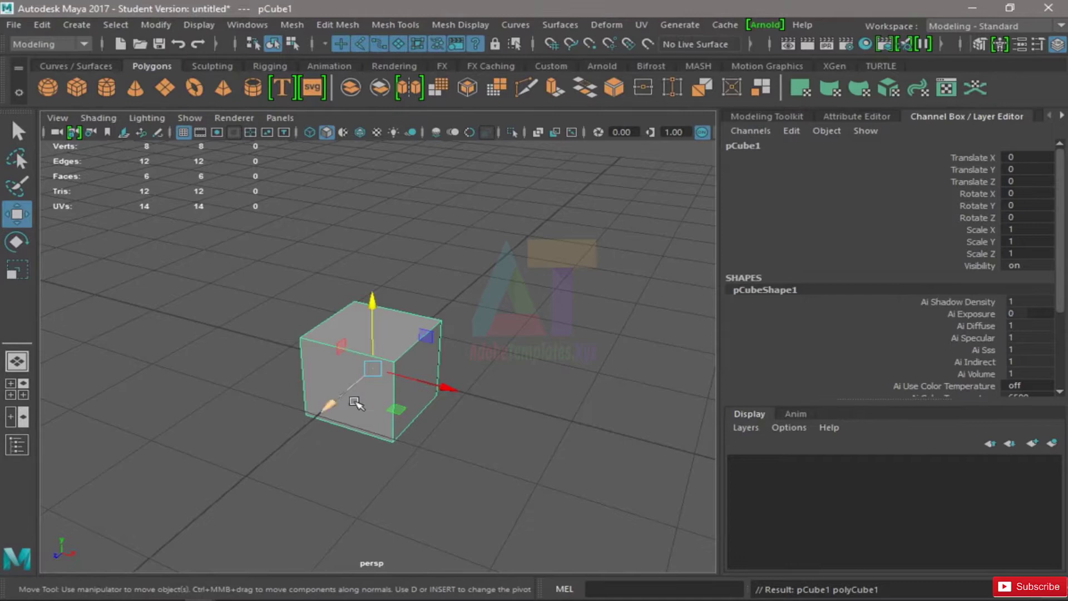
click(502, 276)
drag(528, 227, 552, 252)
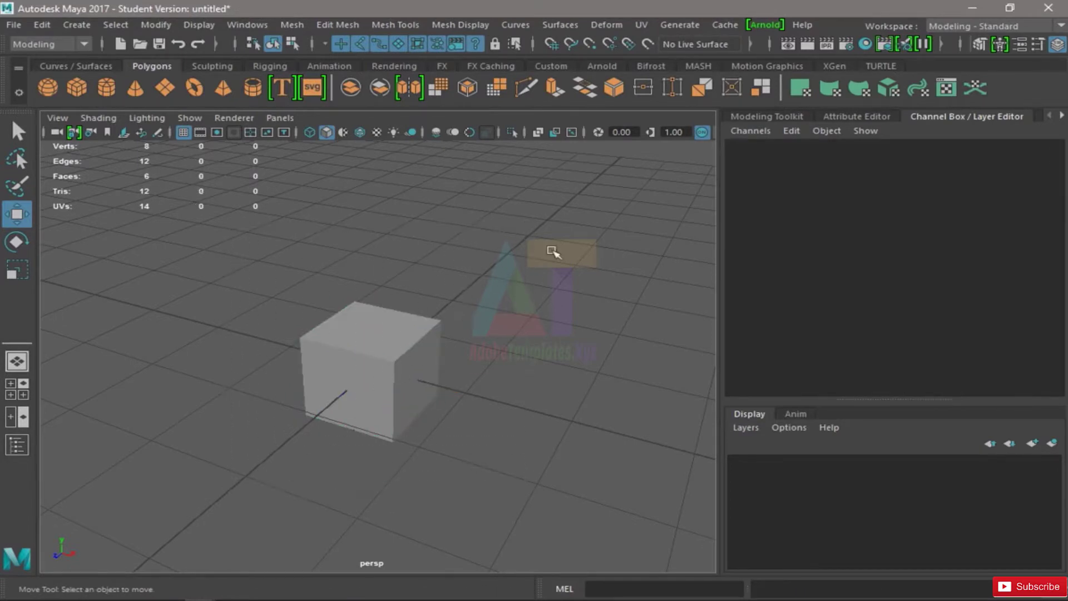
drag(450, 259, 418, 410)
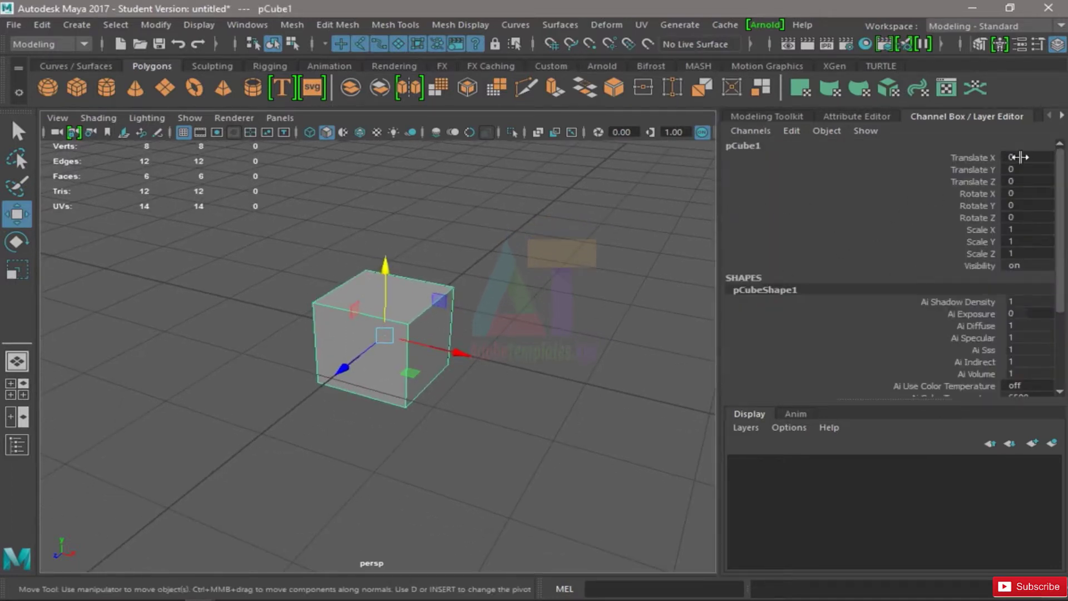
Examine the cube's translate, rotate, scale and visibility channels and its Arnold shape attributes
drag(1031, 156, 1028, 217)
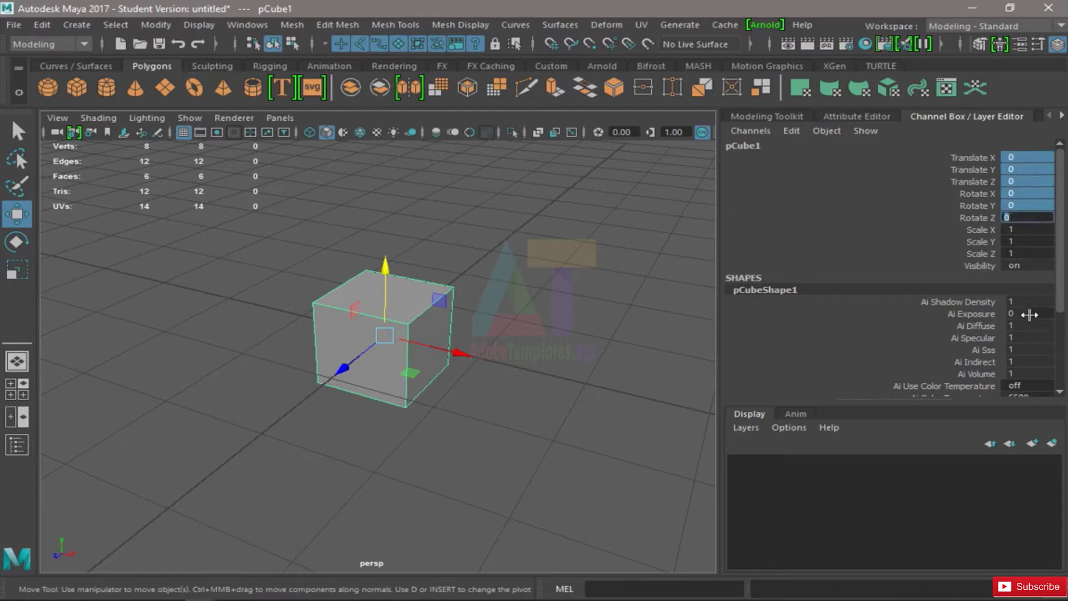
drag(1031, 301, 1030, 373)
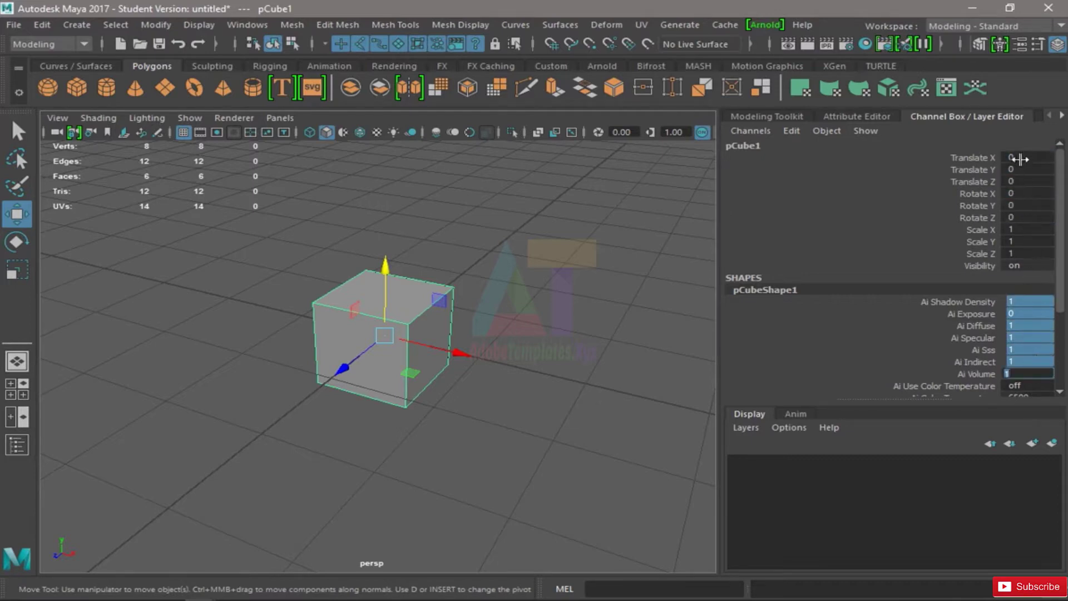
drag(1020, 160, 994, 218)
click(563, 294)
click(390, 303)
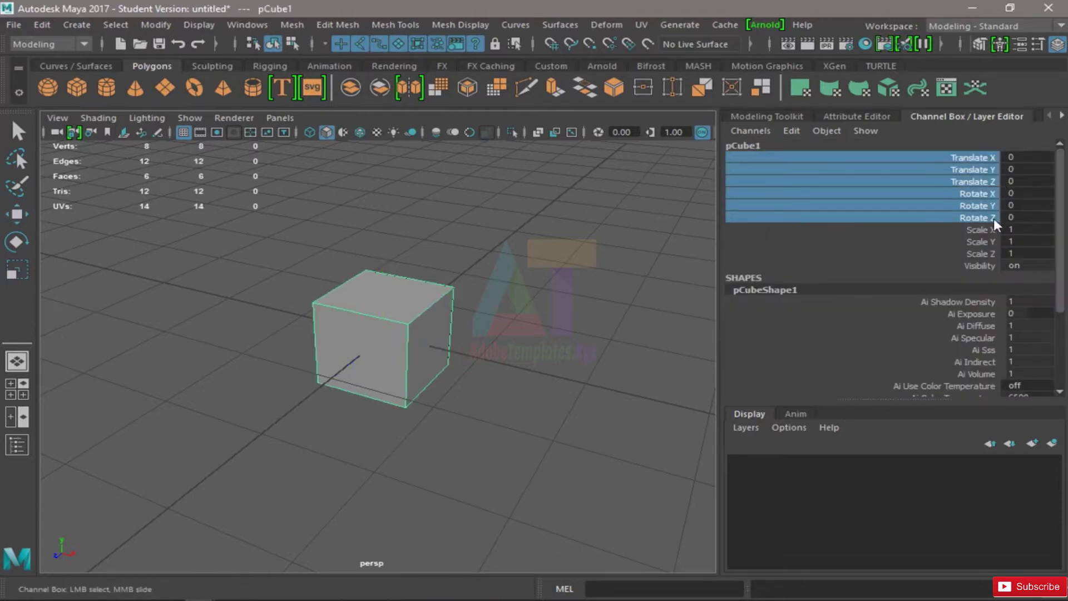
drag(983, 157, 982, 254)
click(980, 266)
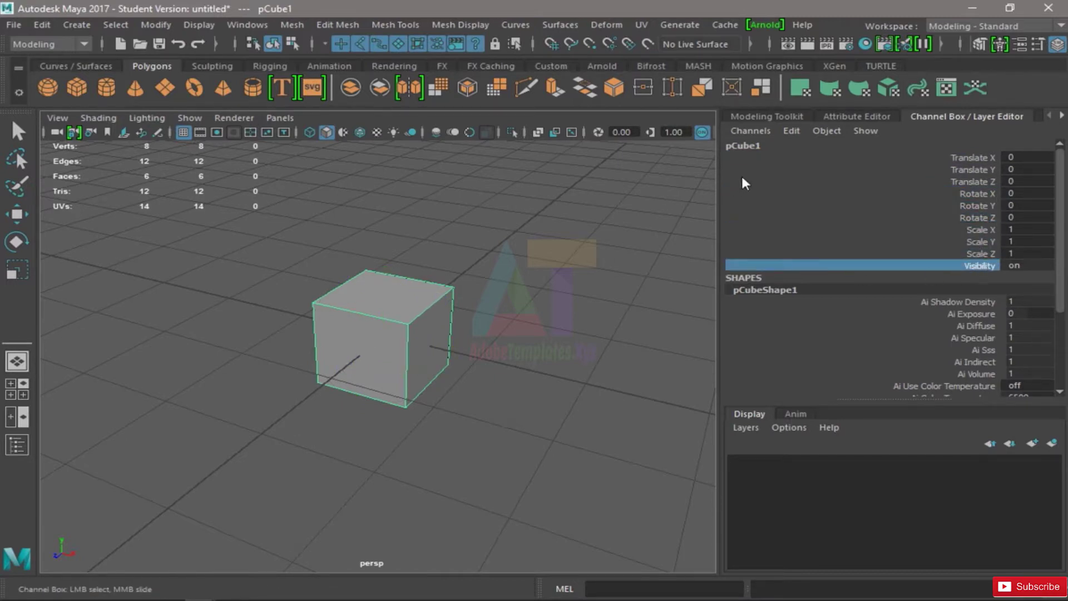
Try moving the cube about 1.15 units along X and freely on all axes, undoing each move
click(564, 197)
key(w)
click(396, 334)
drag(458, 350, 587, 393)
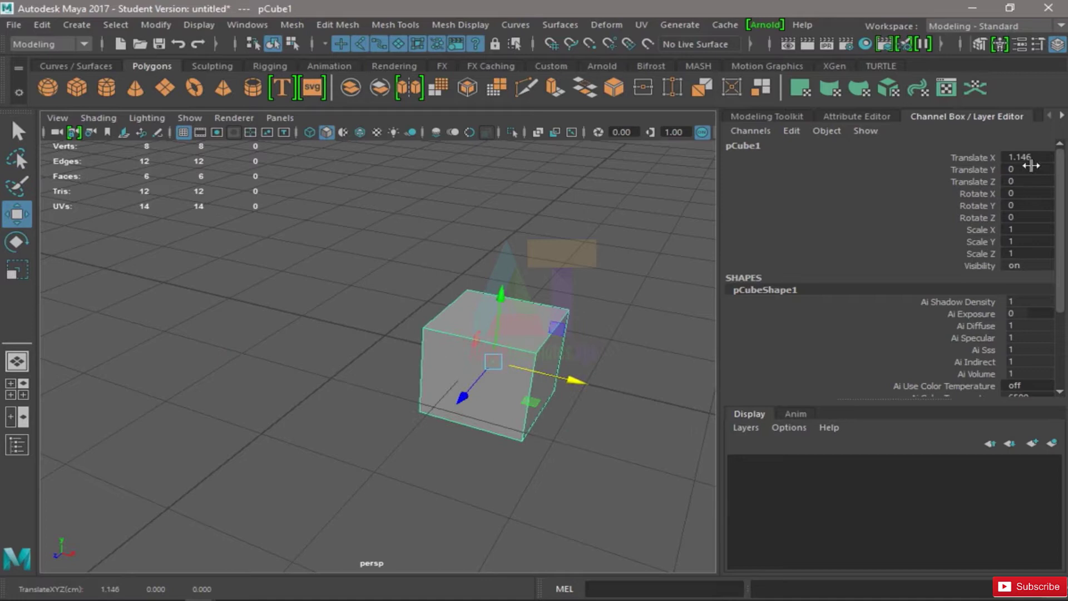
key(ctrl+z)
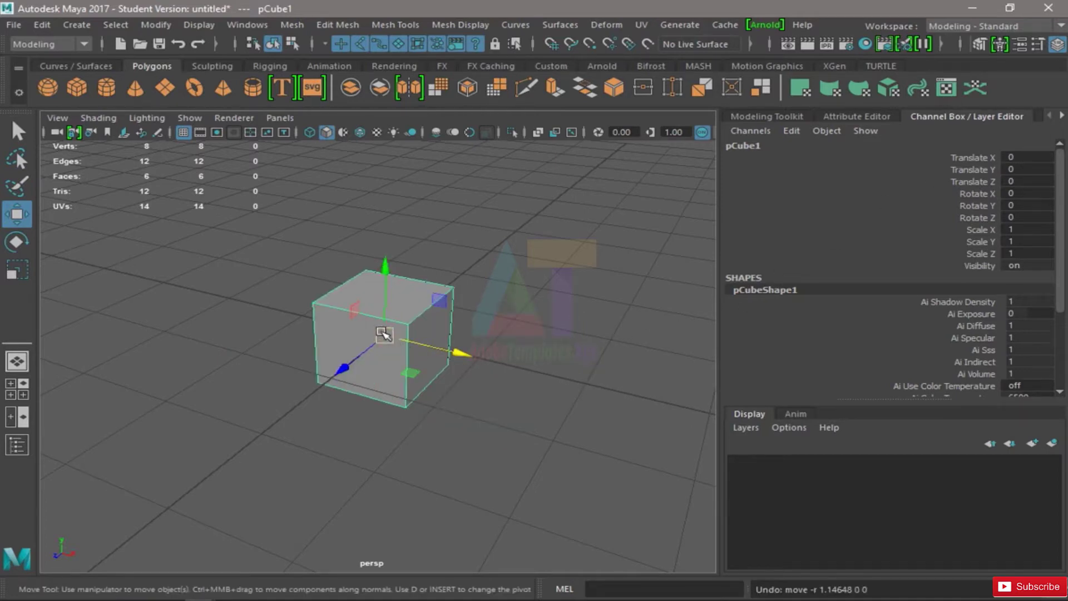
drag(384, 334, 578, 264)
key(ctrl+z)
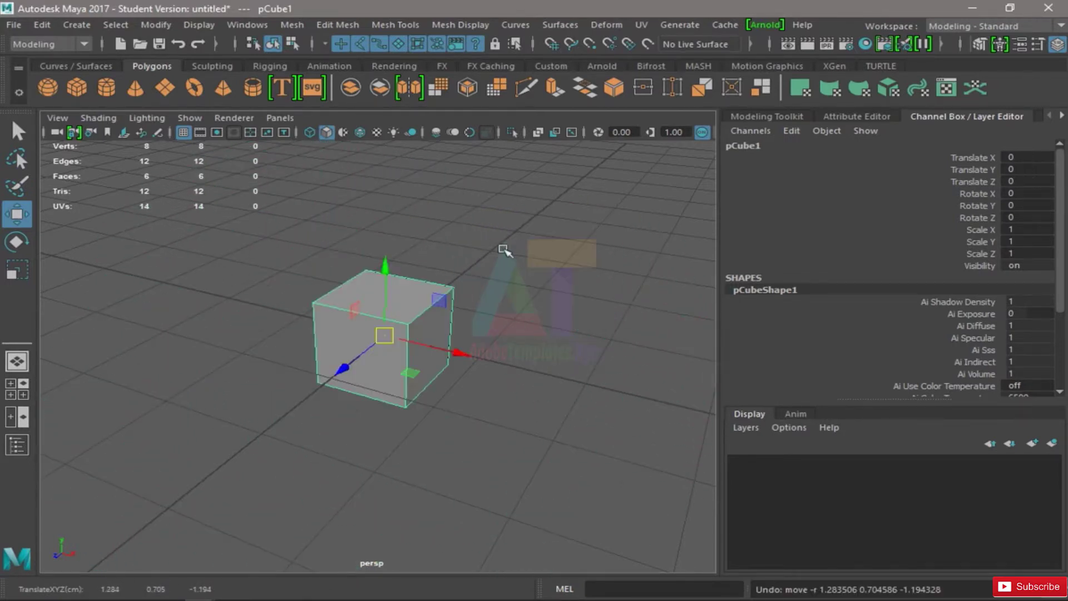
Try rotating the cube about -85 and -71 degrees around Z and freely on all axes, undoing each rotation
key(e)
drag(448, 303, 415, 346)
key(ctrl+z)
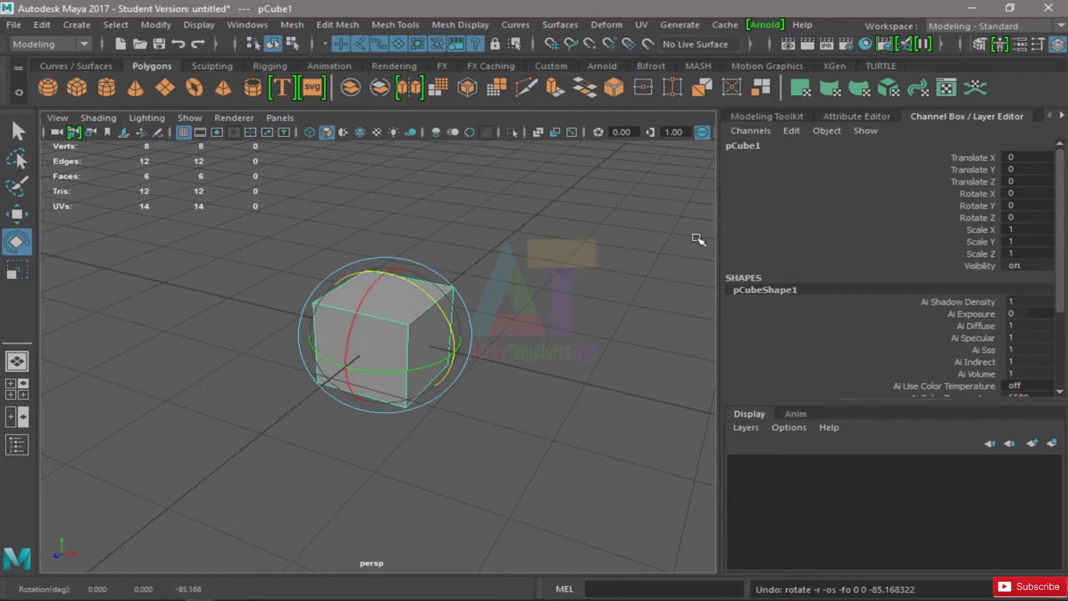
drag(425, 291, 453, 310)
drag(482, 352, 478, 362)
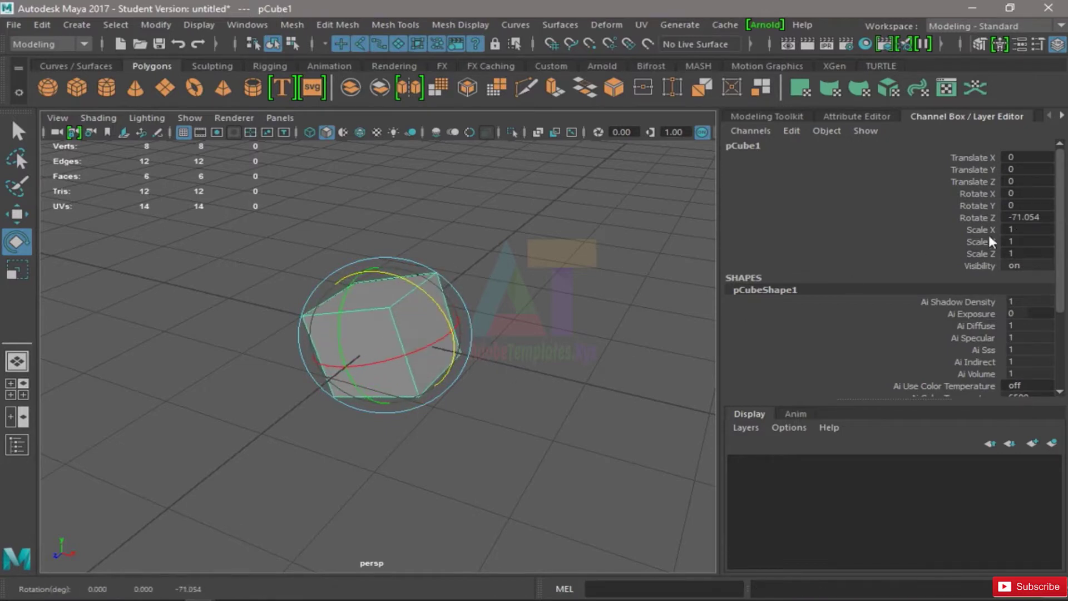
key(ctrl+z)
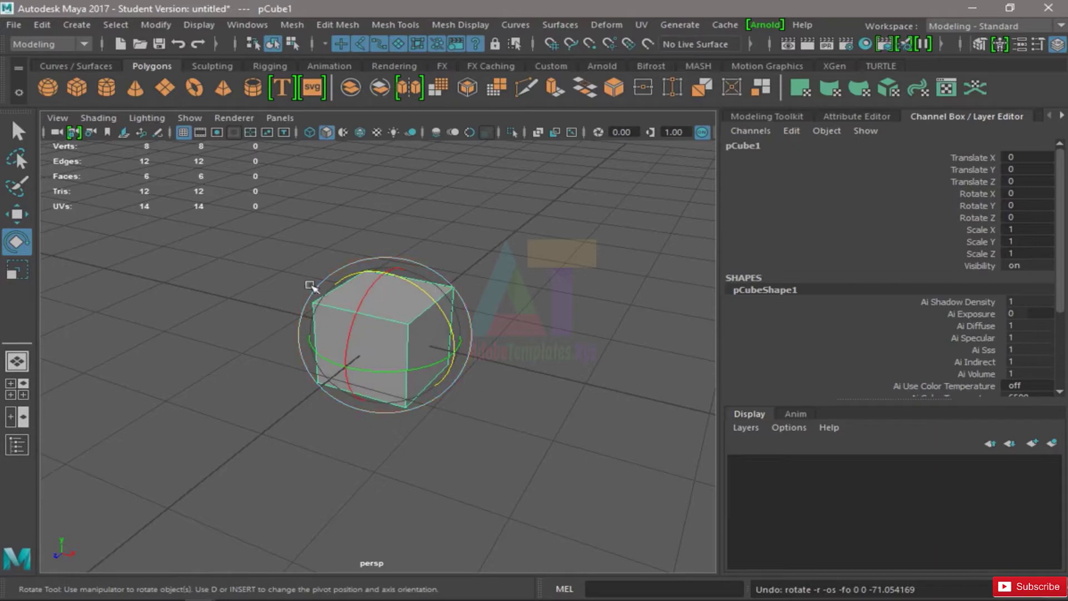
drag(404, 335, 488, 327)
key(ctrl+z)
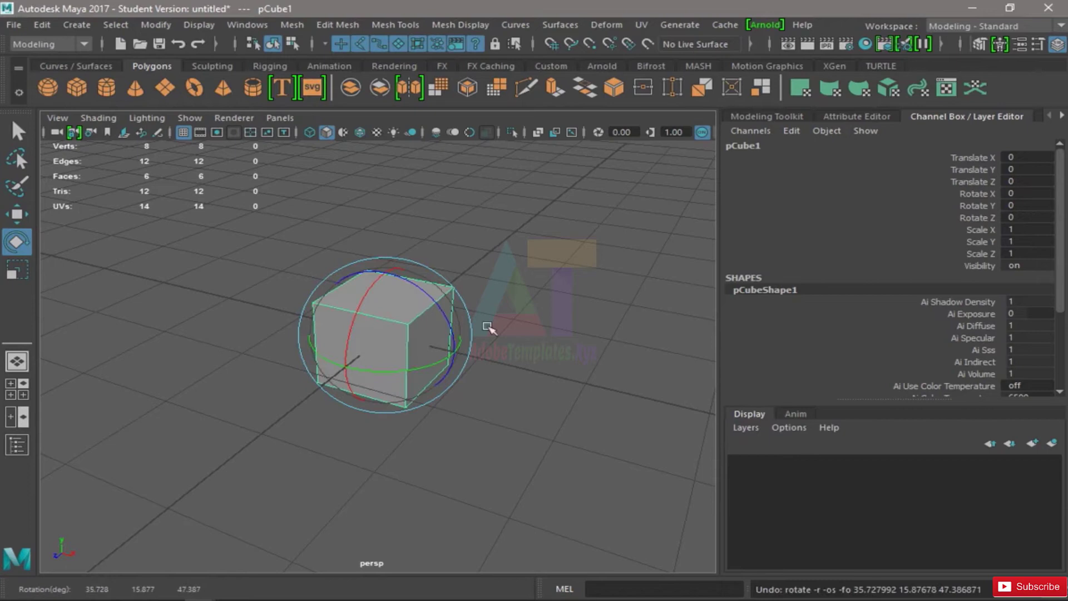
Try scaling the cube uniformly, and separately to about 0.092 in X and 0.174 in Y, undoing each scale
key(r)
drag(386, 337, 472, 327)
middle_drag(472, 328, 290, 352)
key(ctrl+z)
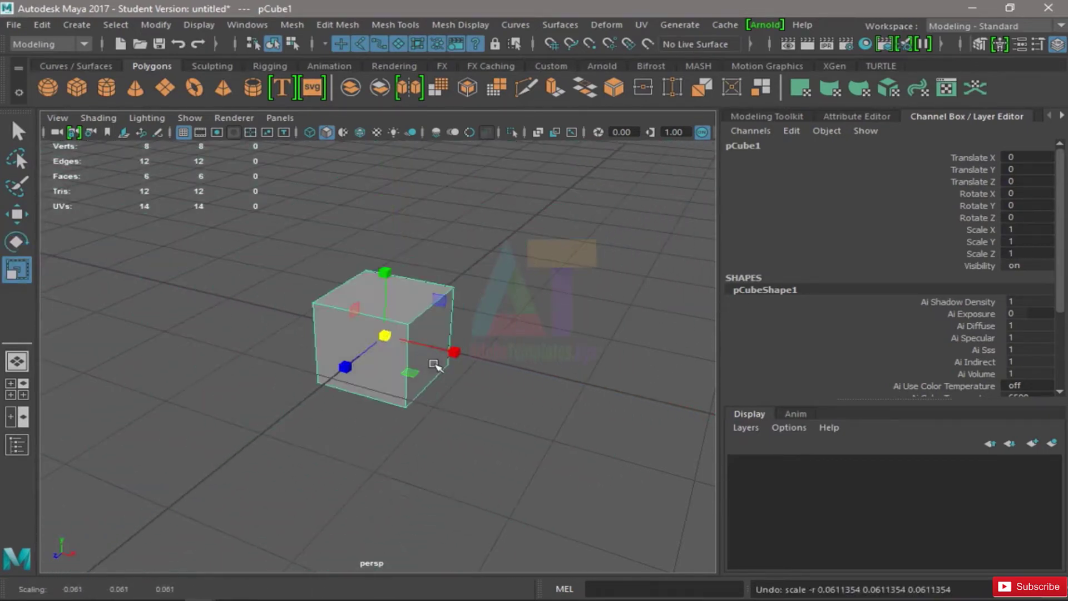
drag(451, 353, 389, 345)
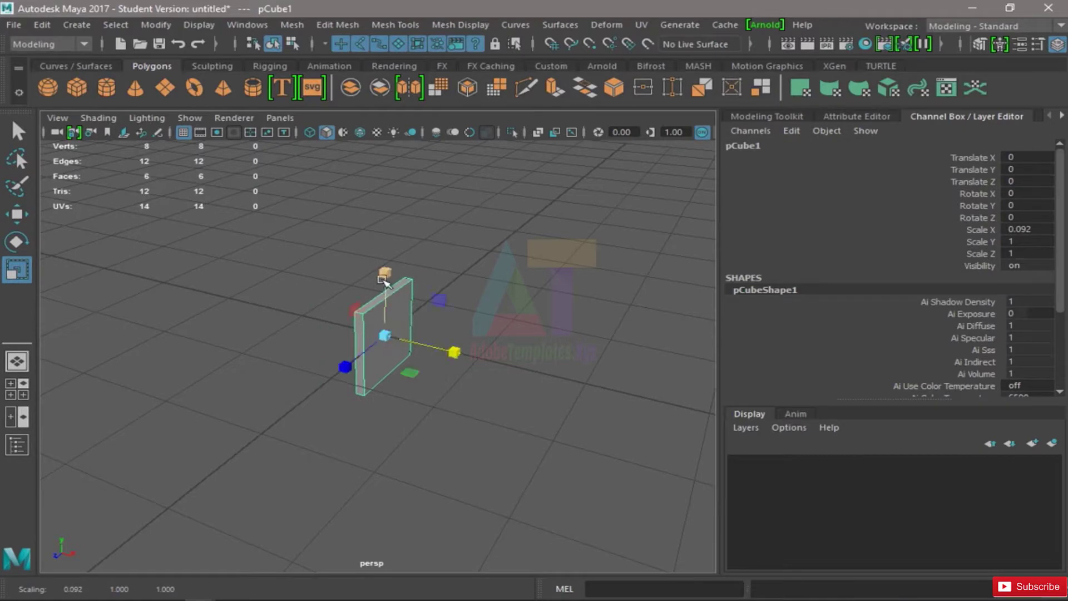
drag(383, 278, 394, 339)
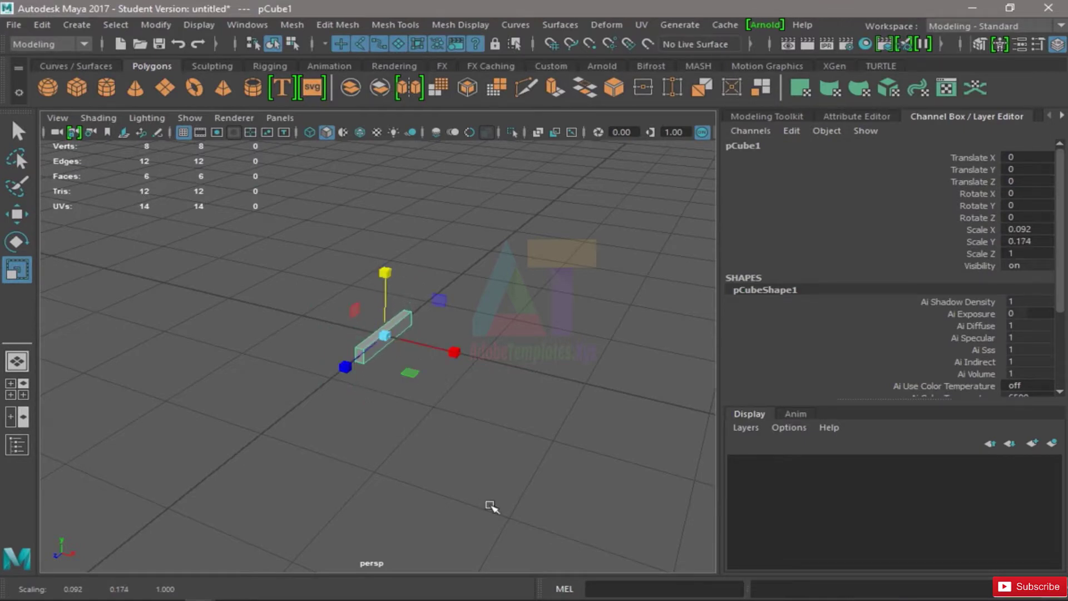
key(ctrl+z)
key(ctrl+z)
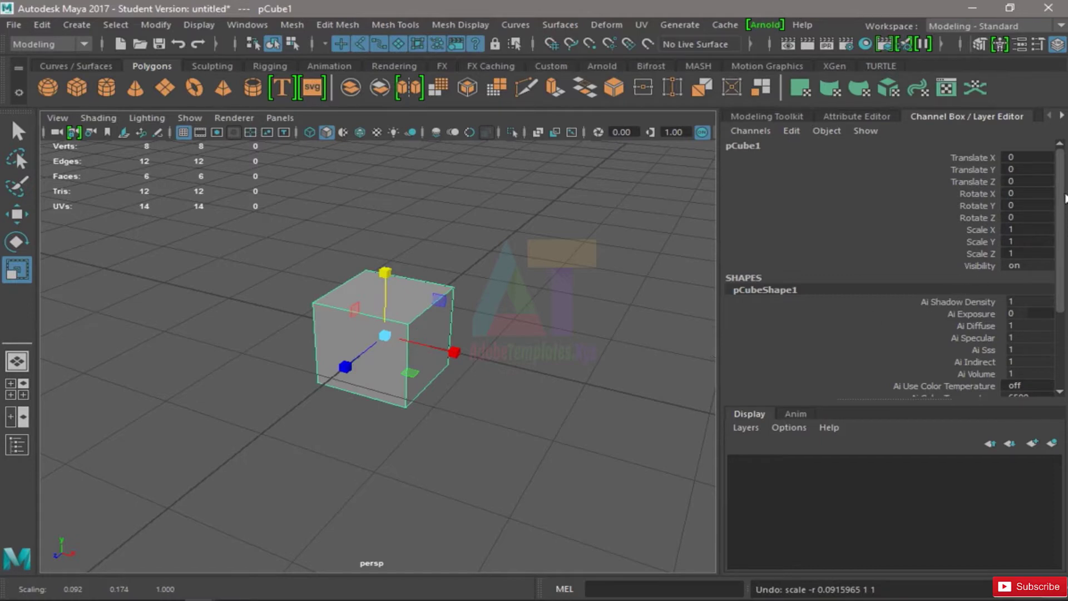
Review the cube's transform, shape and input sections, clear the selection and reselect the cube
mouse_move(1060, 190)
mouse_down()
mouse_move(1059, 212)
mouse_move(1060, 188)
mouse_up()
drag(1023, 156, 1024, 253)
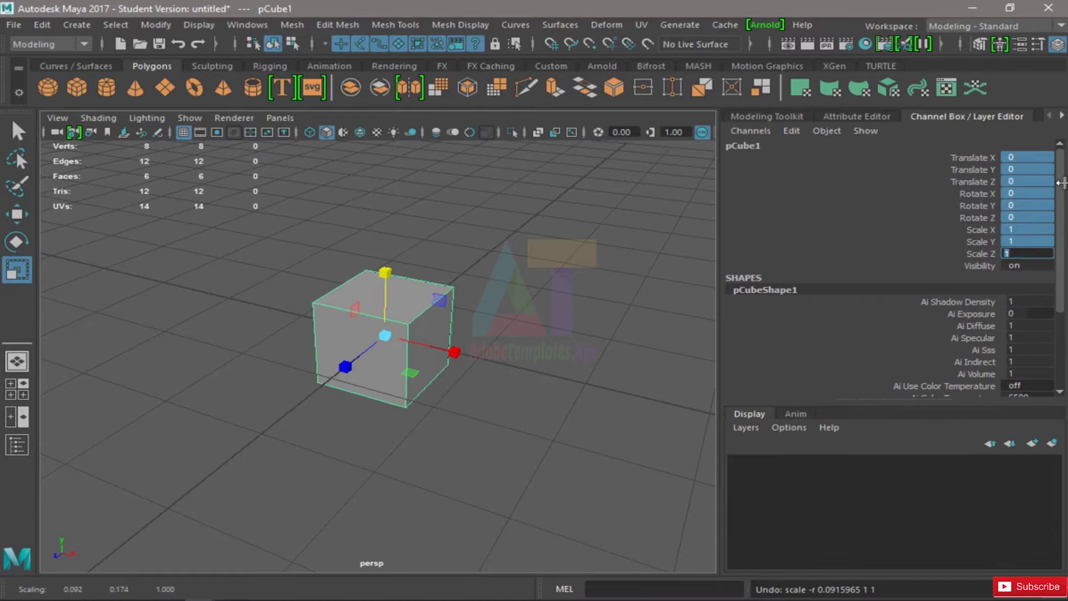
drag(1061, 182, 1057, 256)
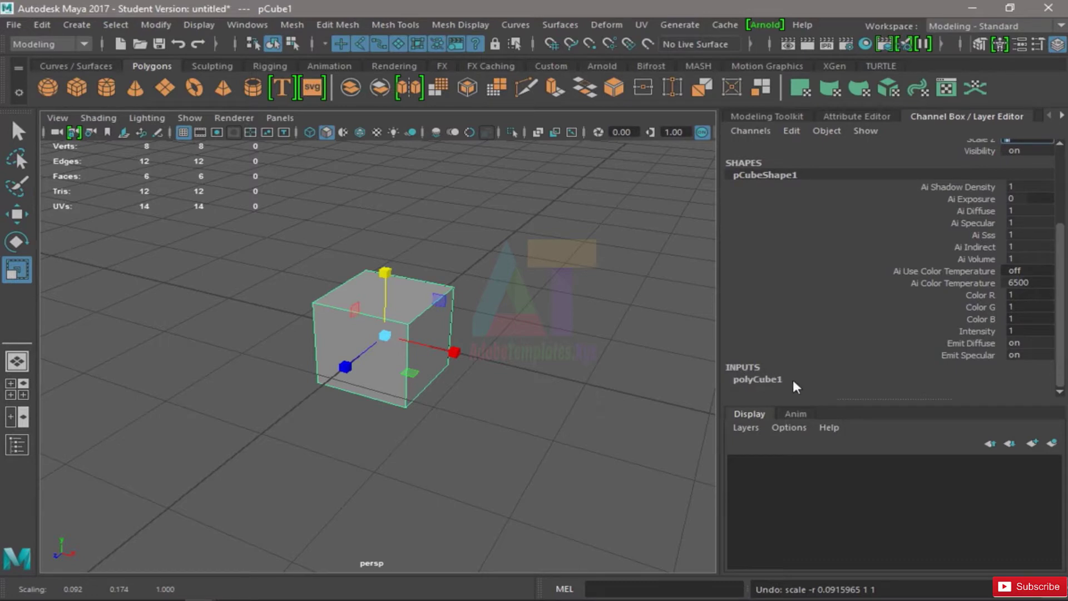
click(485, 284)
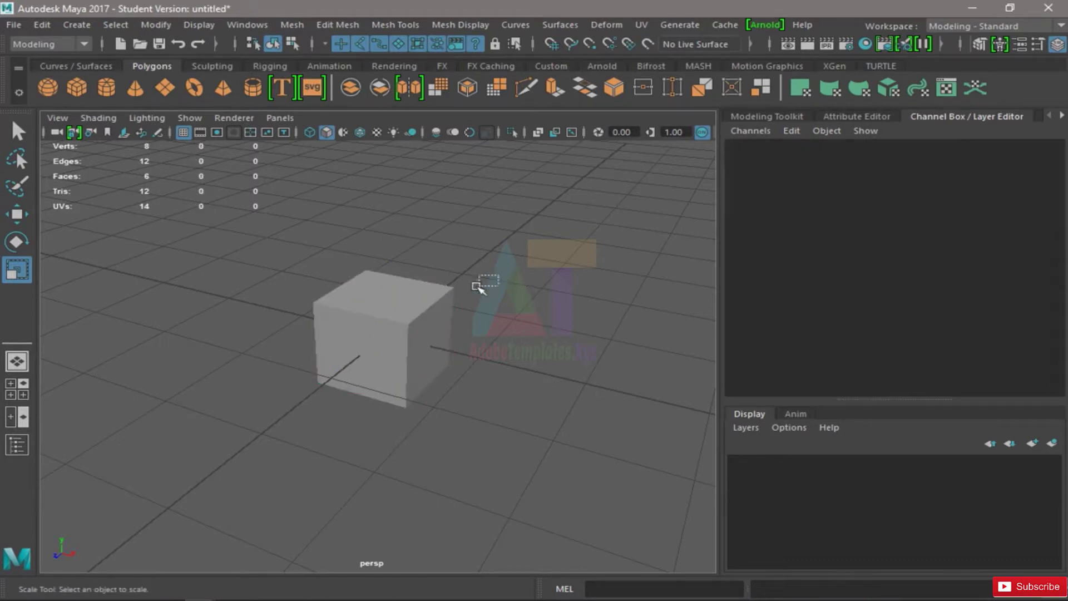
click(395, 351)
drag(530, 213, 328, 426)
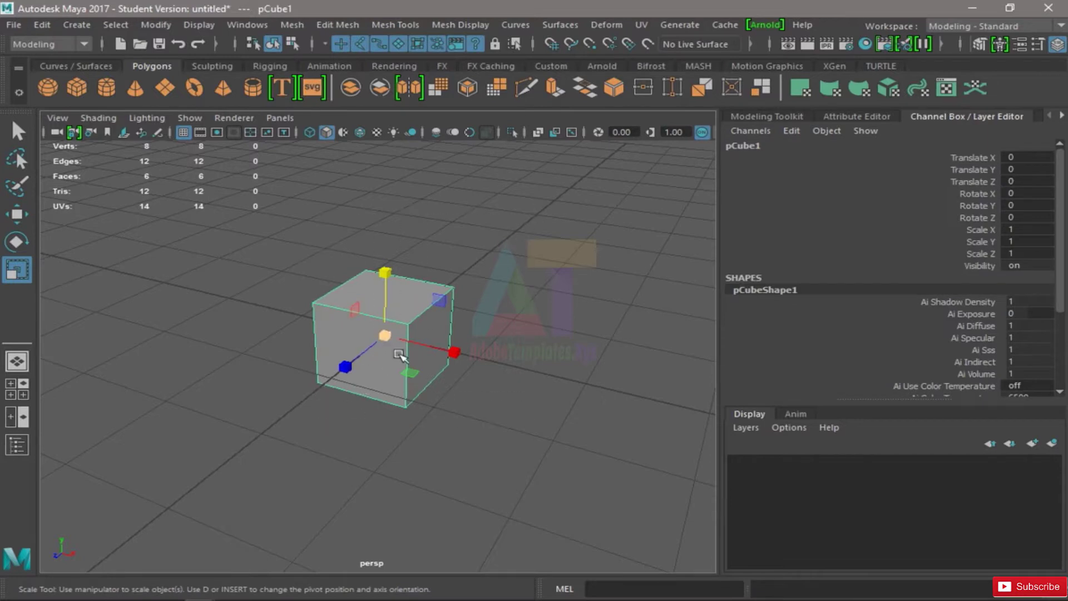
Expand the cube's polyCube1 input attributes to show its size and subdivision settings
drag(1062, 267, 1061, 390)
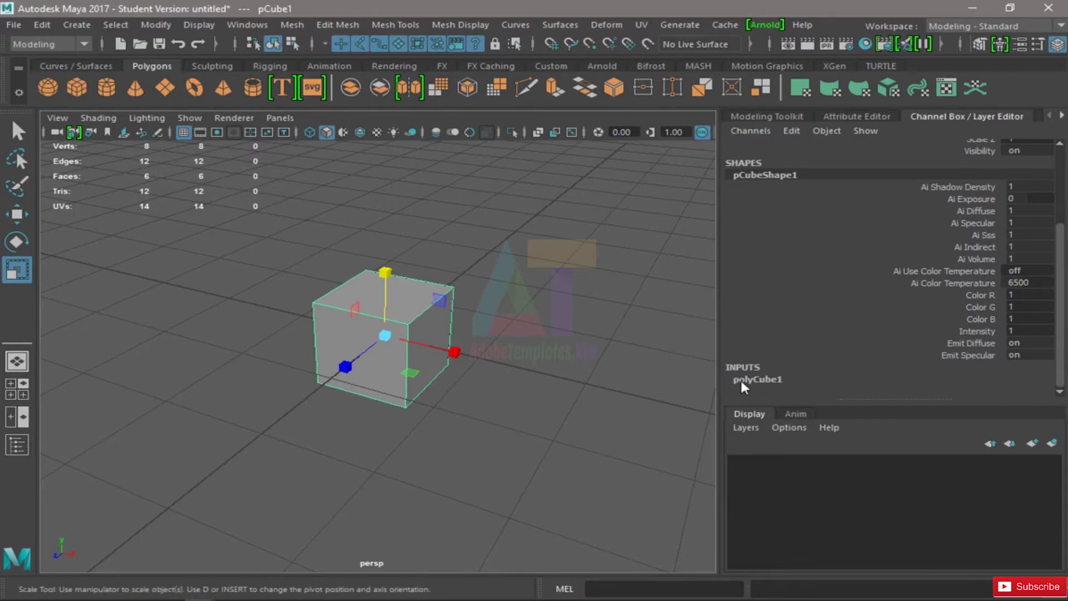
click(767, 380)
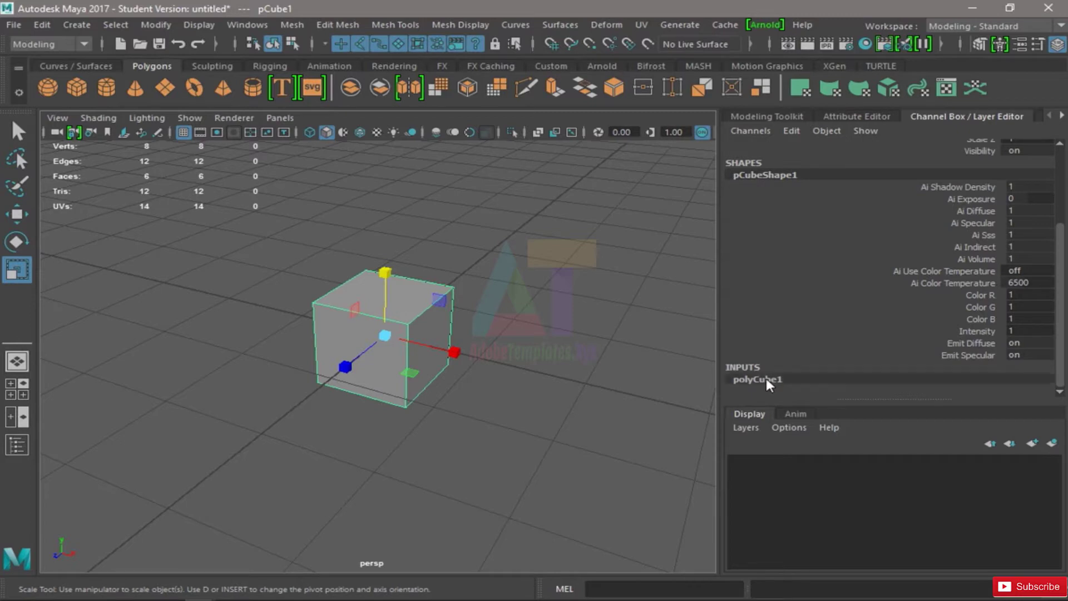
scroll(1060, 282, down, 3)
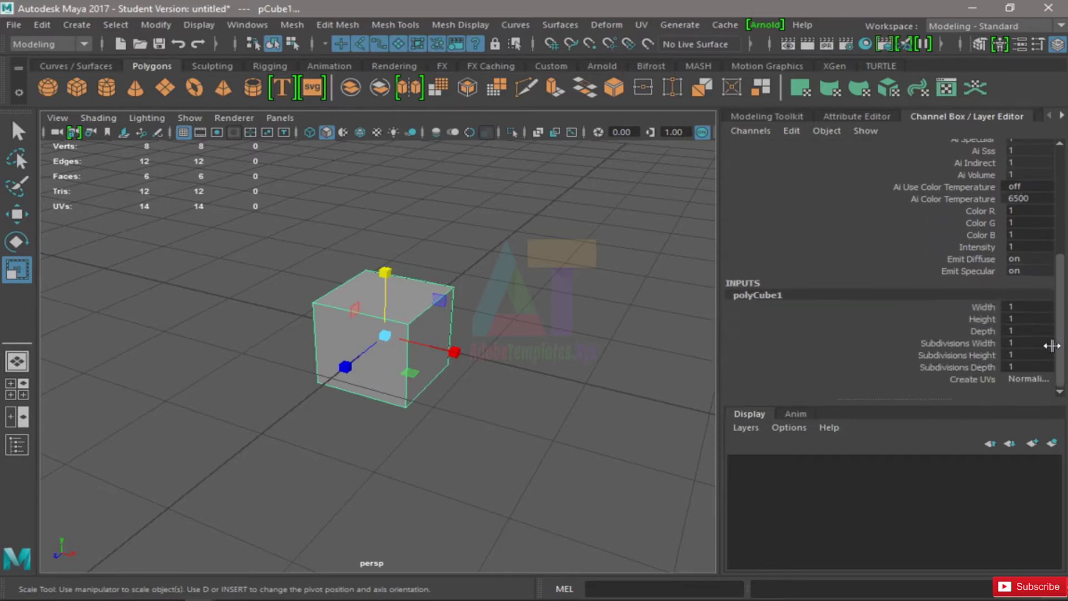
drag(980, 304, 984, 379)
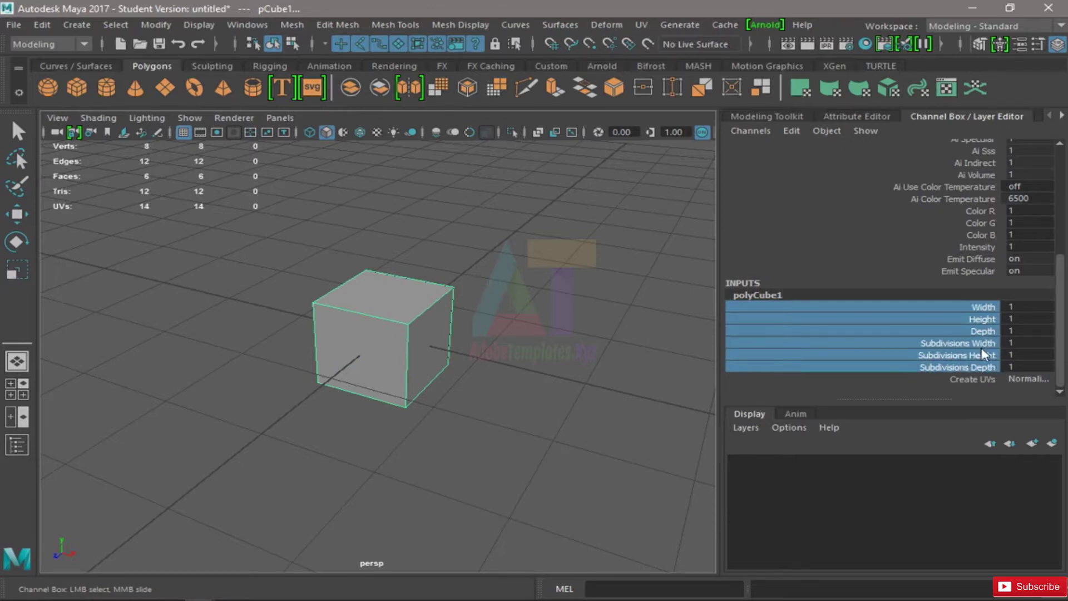
click(982, 348)
Set the cube's Subdivisions Width, Subdivisions Height and Subdivisions Depth to 5 each
click(1015, 342)
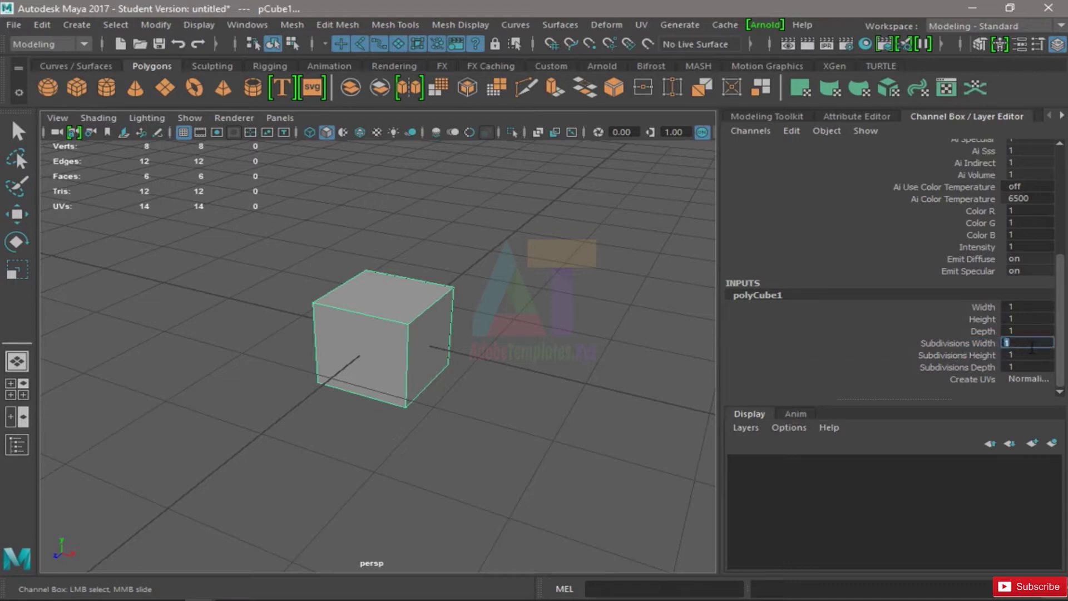
text(5)
key(Return)
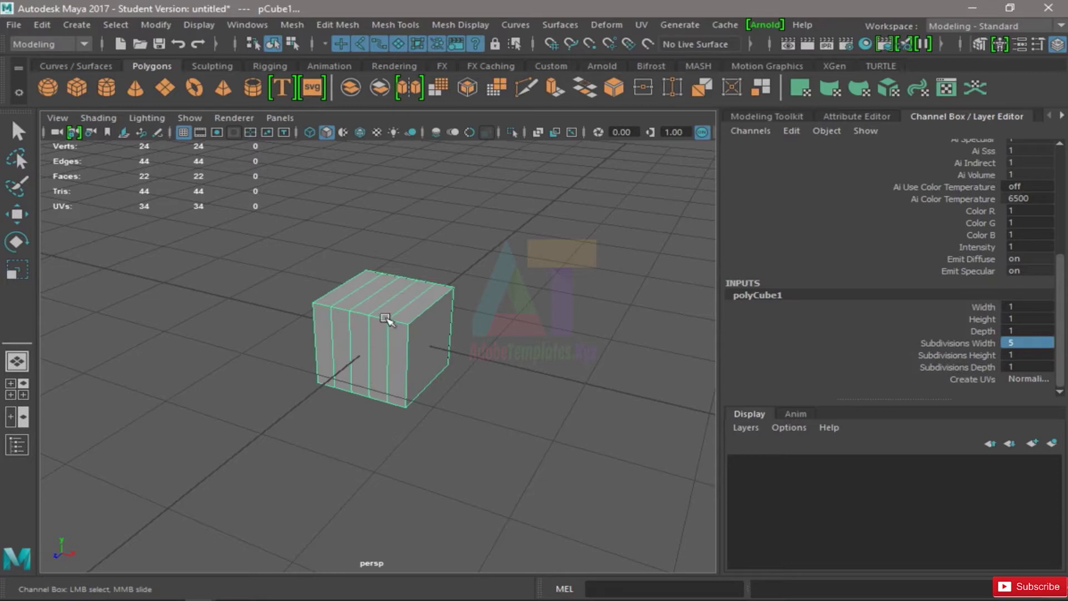
click(1027, 354)
click(1028, 355)
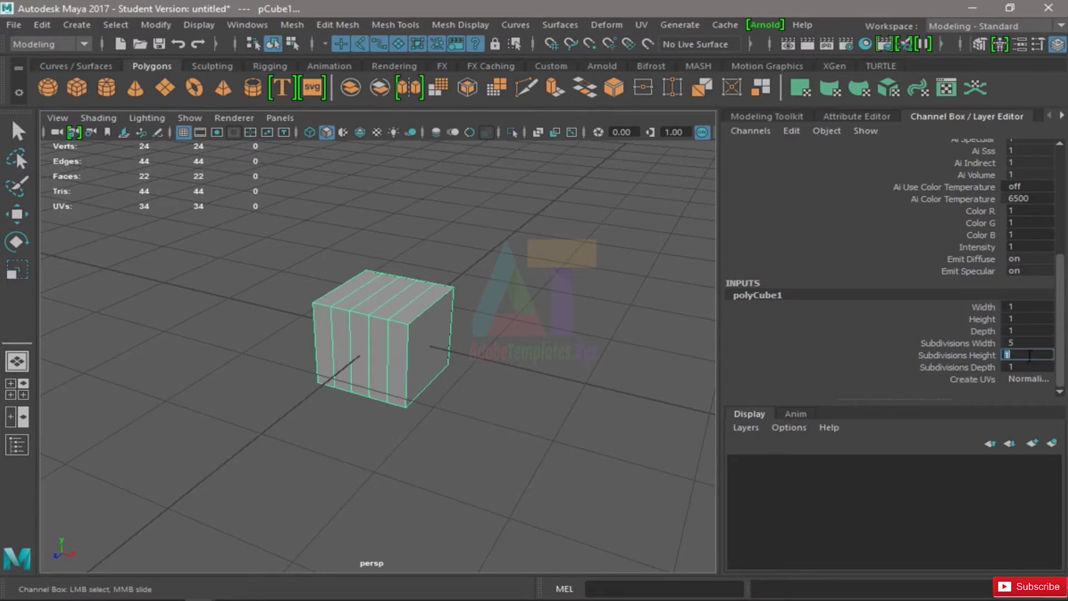
key(Return)
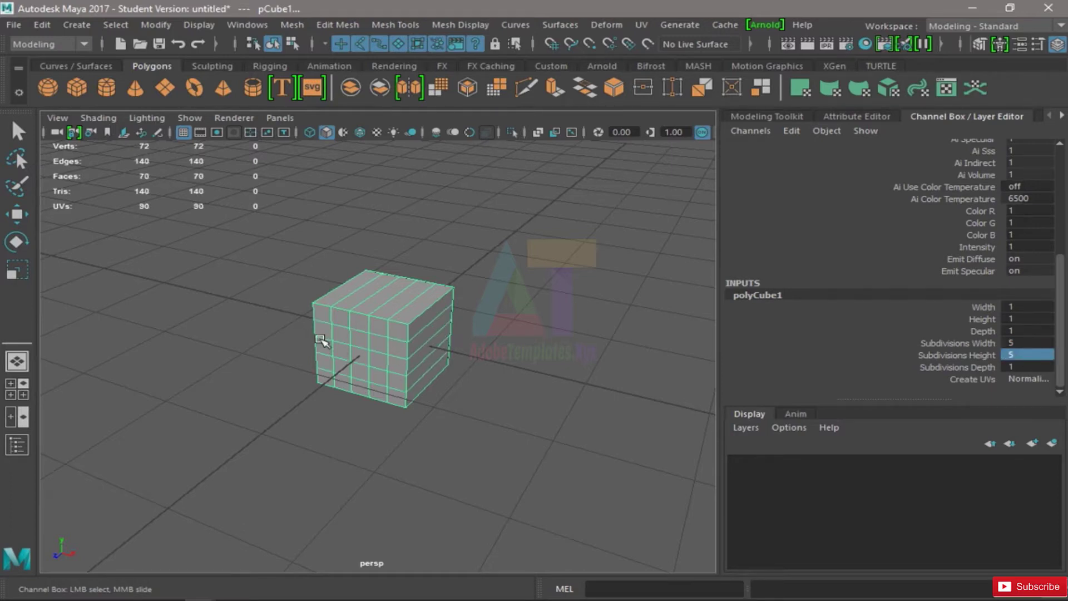
double_click(1024, 367)
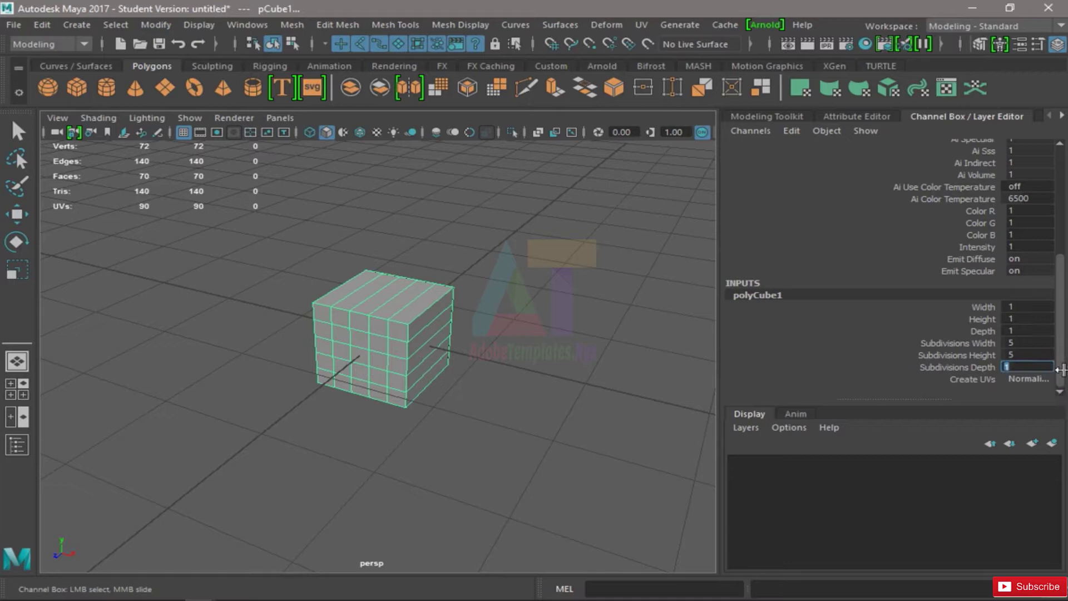
text(5)
key(Return)
Inspect the subdivided cube from several angles and switch it to vertex editing
alt+drag(534, 331, 472, 328)
alt+right_drag(473, 329, 570, 354)
alt+drag(525, 348, 495, 353)
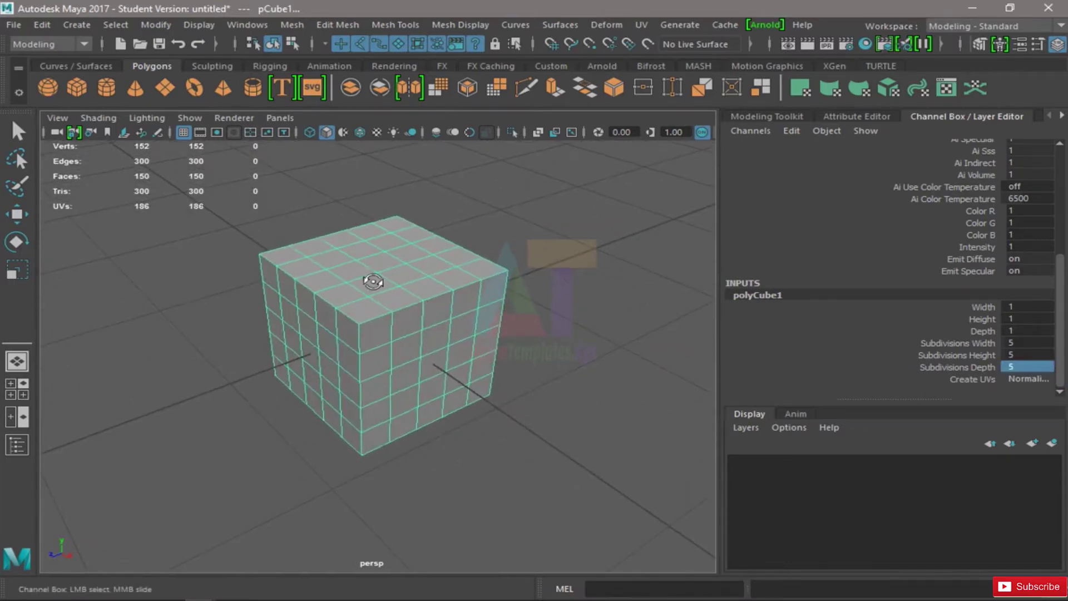
alt+drag(370, 281, 387, 277)
alt+drag(450, 316, 427, 325)
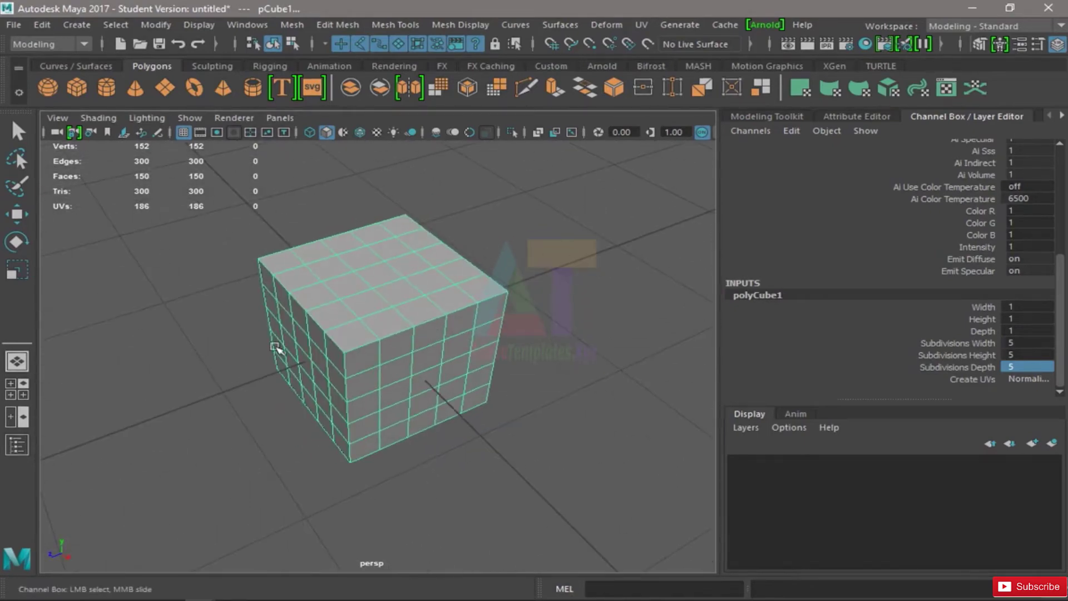
alt+drag(449, 280, 348, 373)
right_click(393, 321)
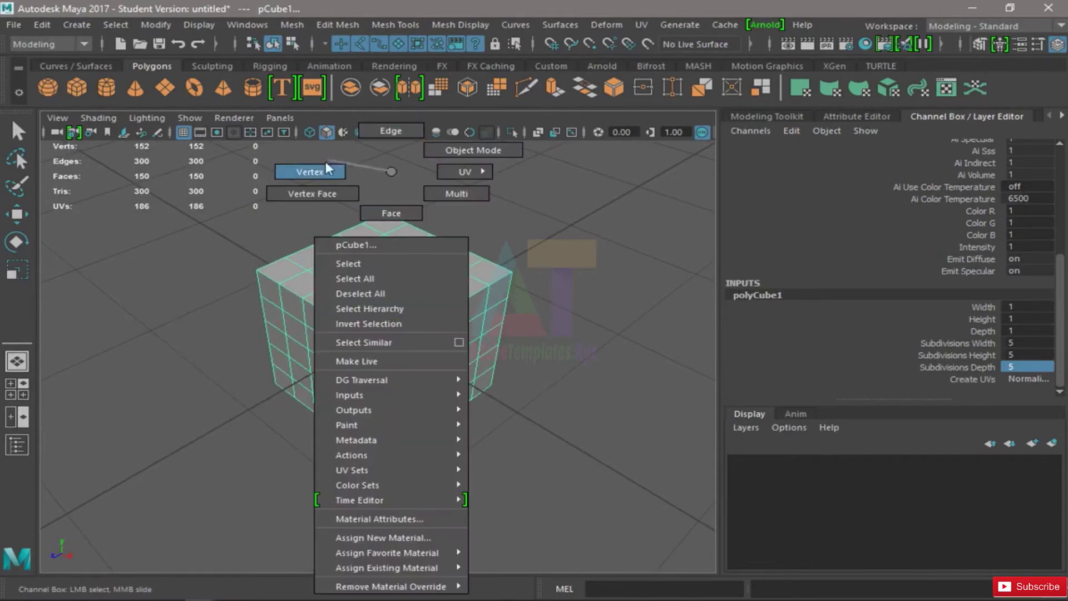
right_drag(327, 167, 327, 167)
Move three separate vertices of the cube's top face down into the cube
scroll(387, 275, up, 3)
click(384, 266)
key(r)
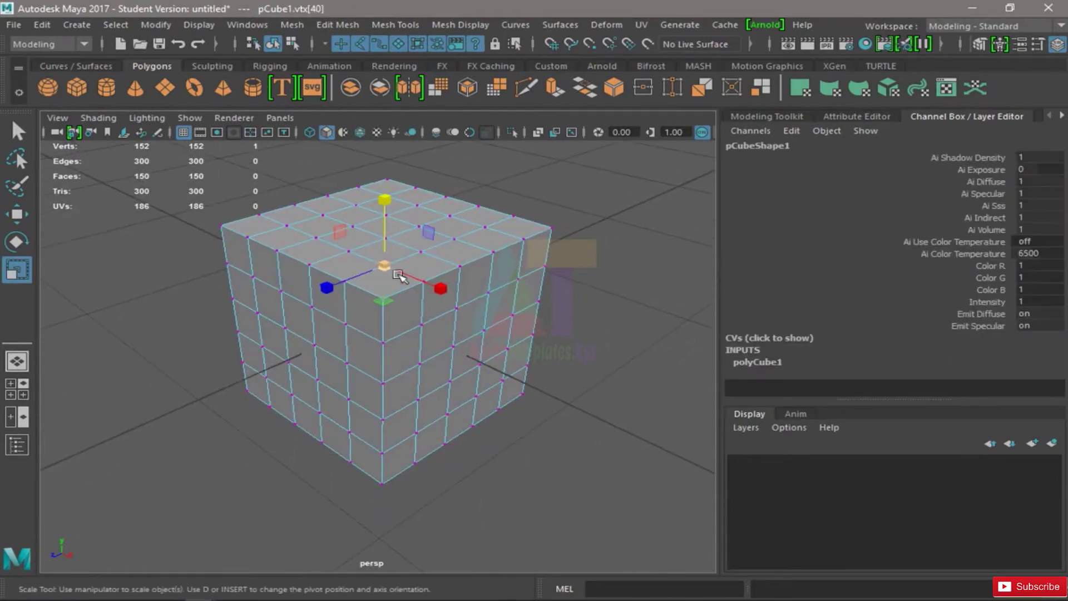
key(w)
alt+drag(406, 231, 392, 250)
click(389, 273)
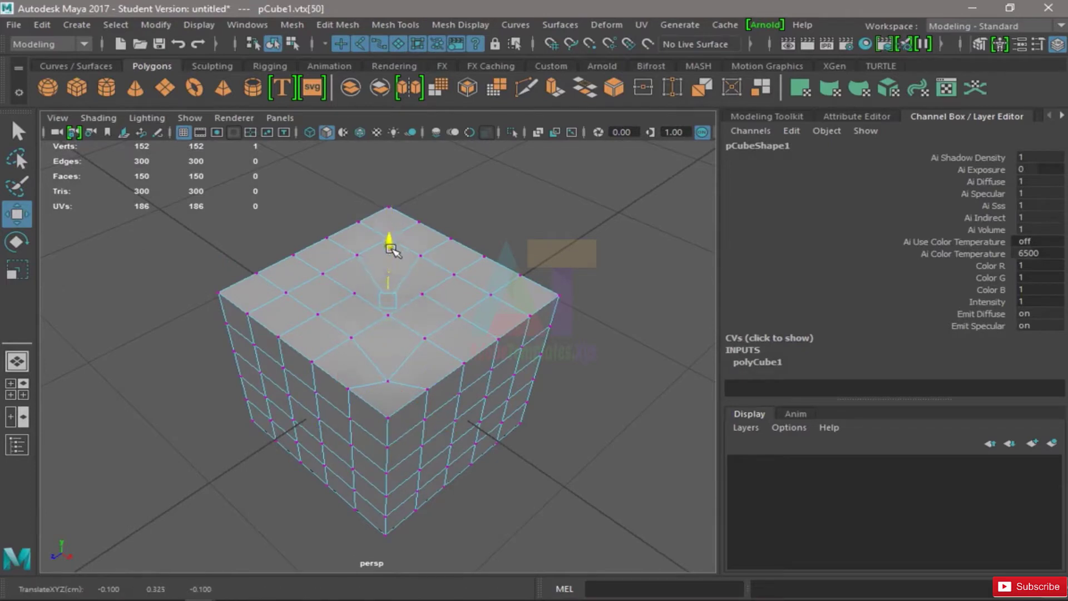
click(491, 294)
alt+drag(492, 295, 503, 233)
drag(489, 197, 492, 228)
alt+middle_drag(532, 315, 541, 284)
Push one vertex of the cube's +Z face and three vertices of its +X face inward along their axes
click(303, 360)
drag(246, 384, 271, 375)
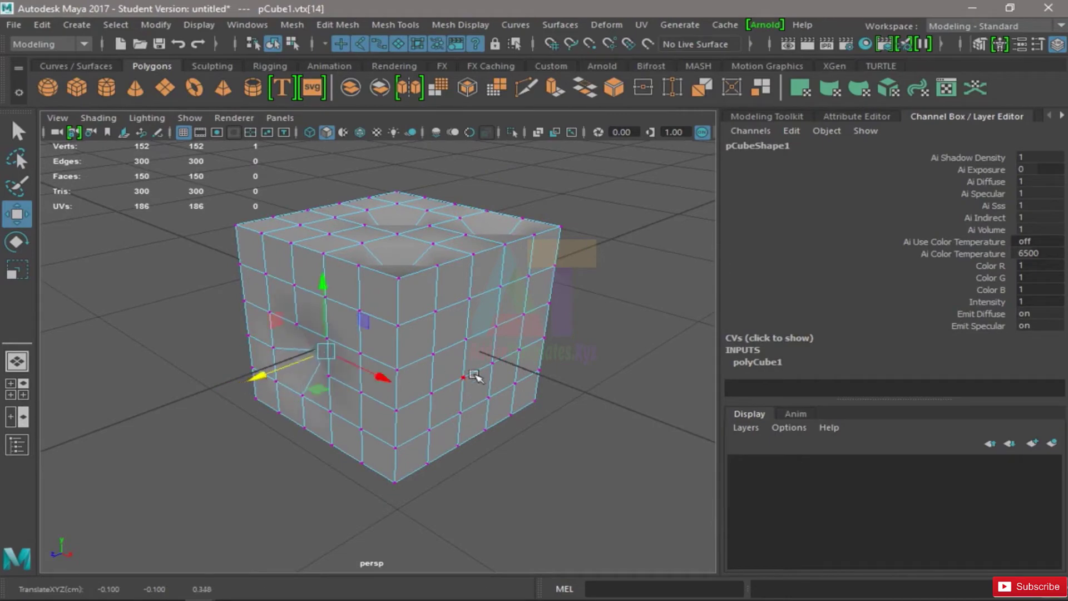
click(469, 339)
drag(538, 364, 514, 357)
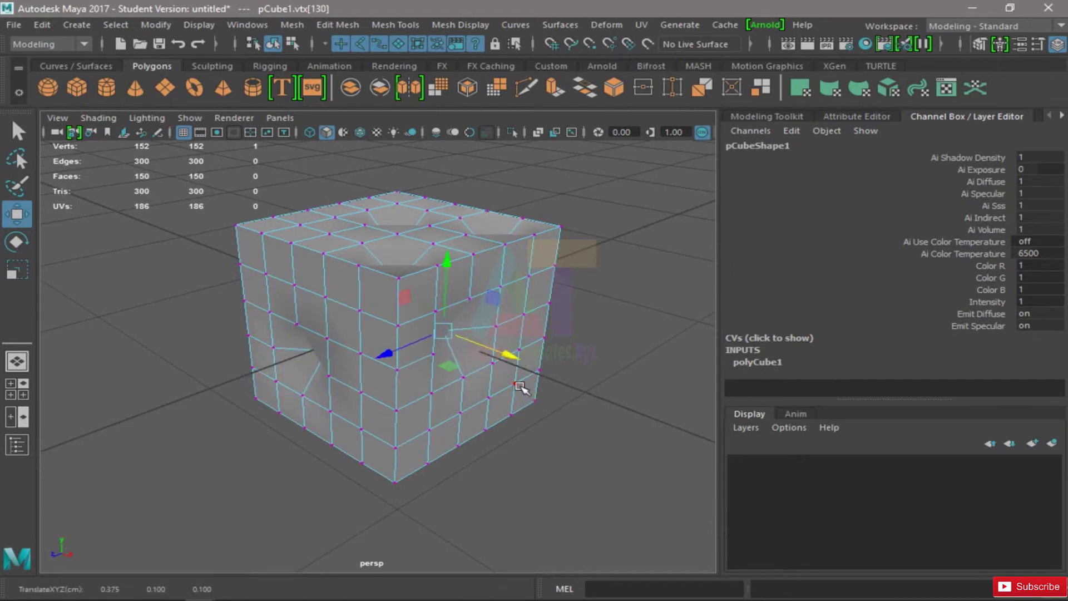
click(516, 384)
drag(579, 415, 549, 400)
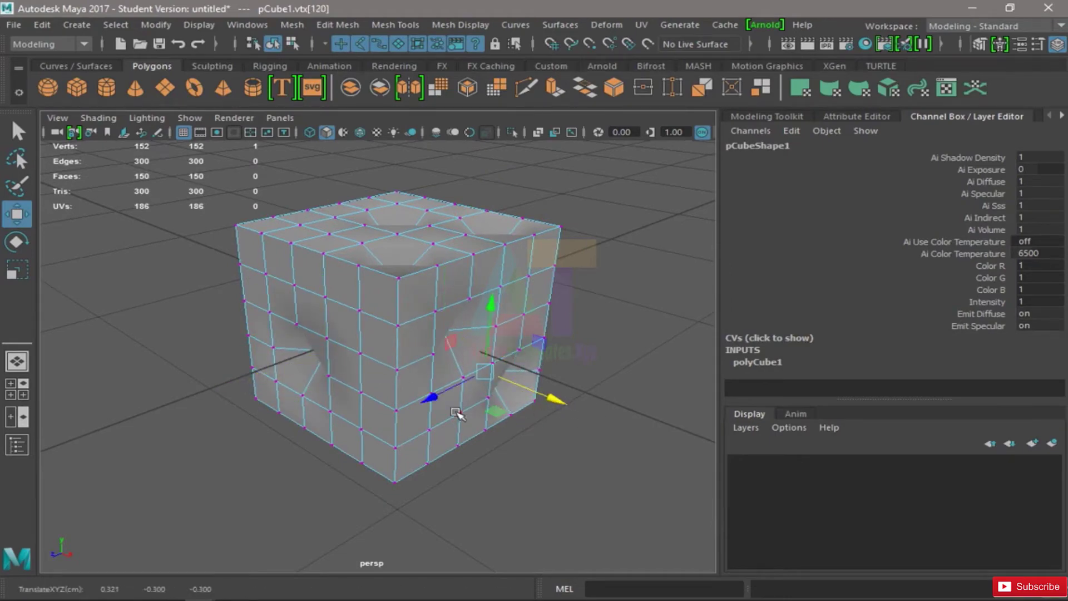
click(432, 439)
drag(482, 458, 452, 441)
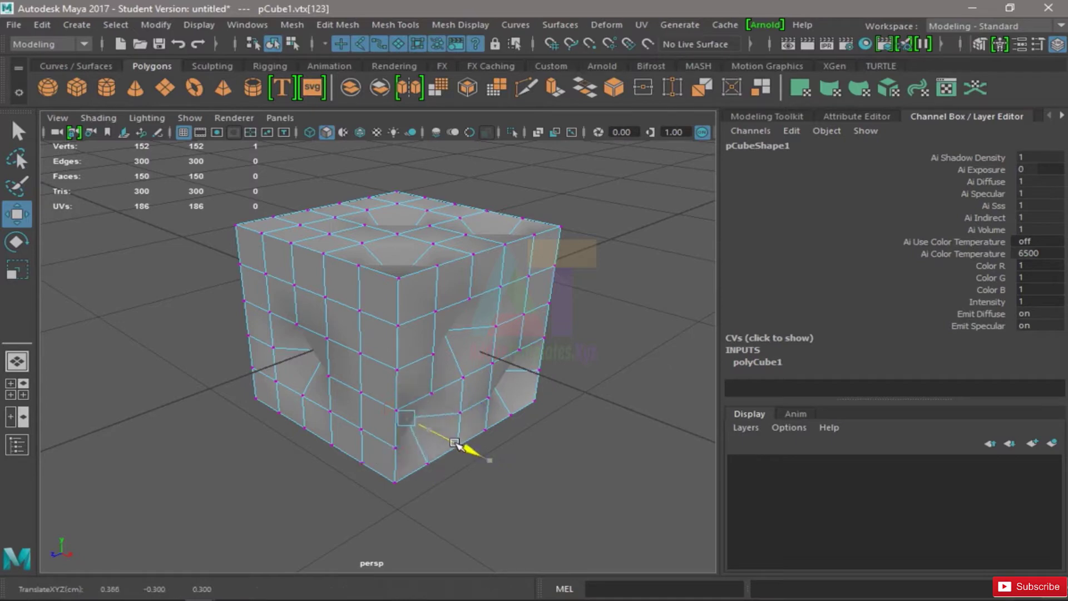
Move vertices on the cube's vertical edge and at its corners inward to dent and bevel its outline
click(395, 439)
drag(398, 491, 394, 470)
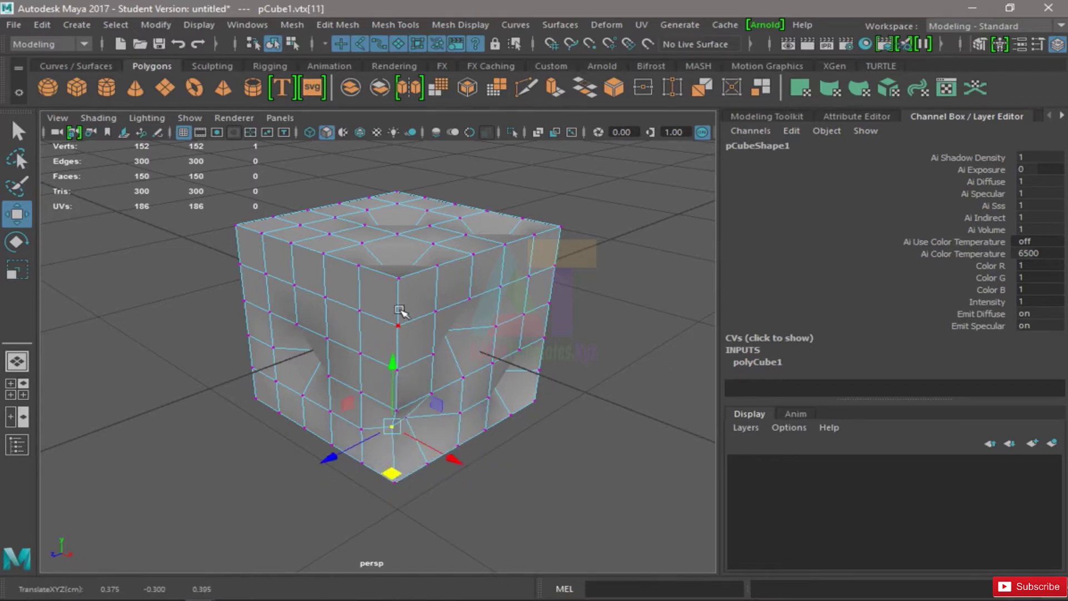
click(399, 279)
alt+drag(403, 319, 301, 277)
click(272, 212)
alt+drag(523, 231, 417, 227)
click(527, 239)
alt+drag(534, 265, 473, 295)
click(474, 273)
click(454, 453)
alt+drag(475, 465, 410, 394)
click(474, 432)
Return to object mode, reselect the deformed cube and review its polyCube1 inputs
right_drag(446, 172, 529, 152)
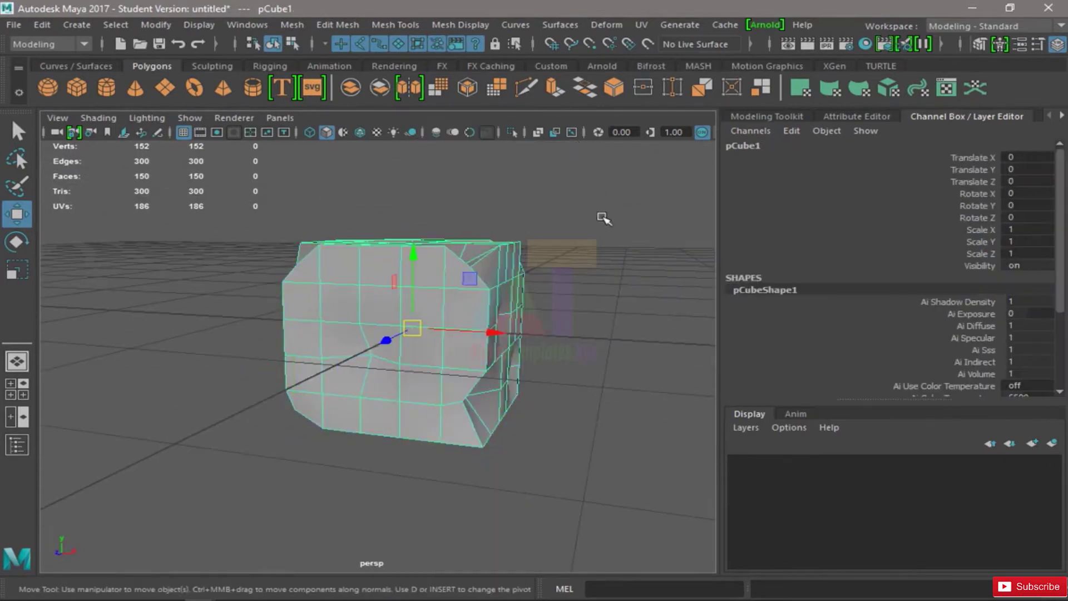
click(604, 219)
click(441, 362)
scroll(835, 326, down, 5)
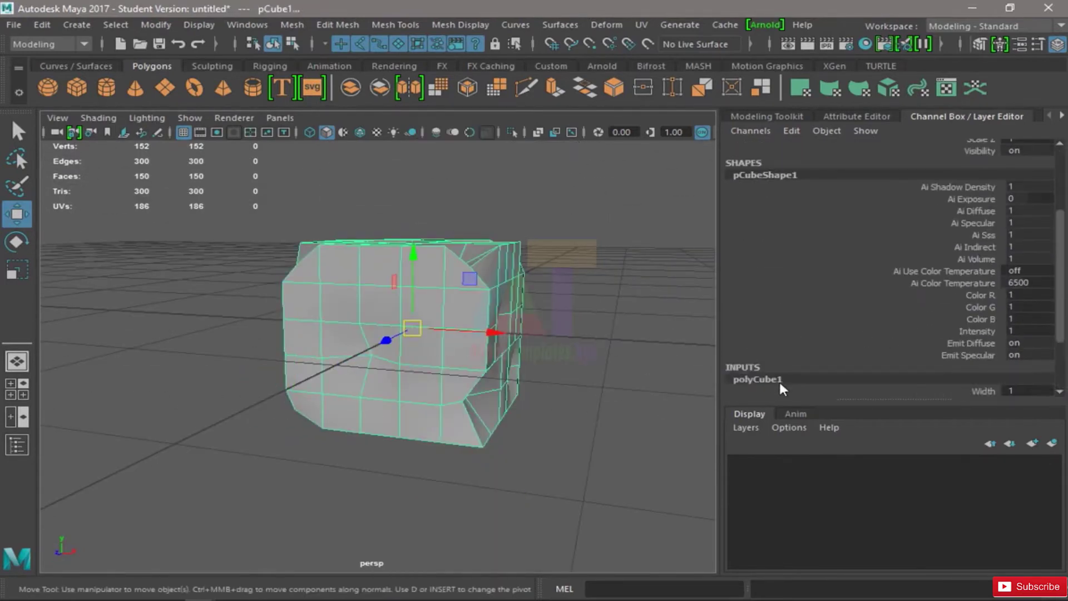
scroll(855, 321, down, 3)
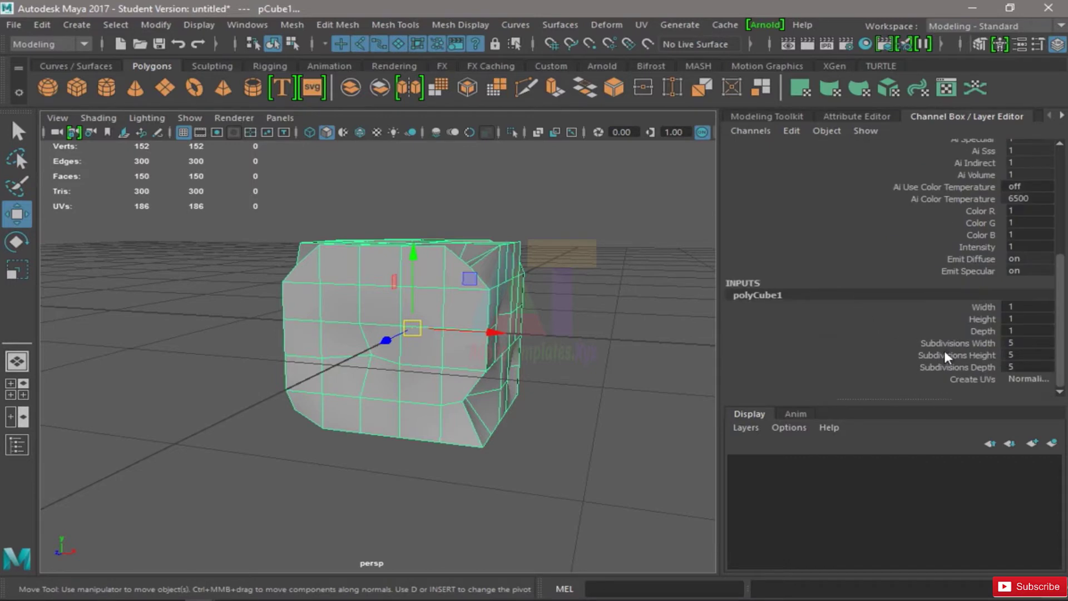
Delete the deformed cube and create a polygon sphere at the grid centre
click(381, 386)
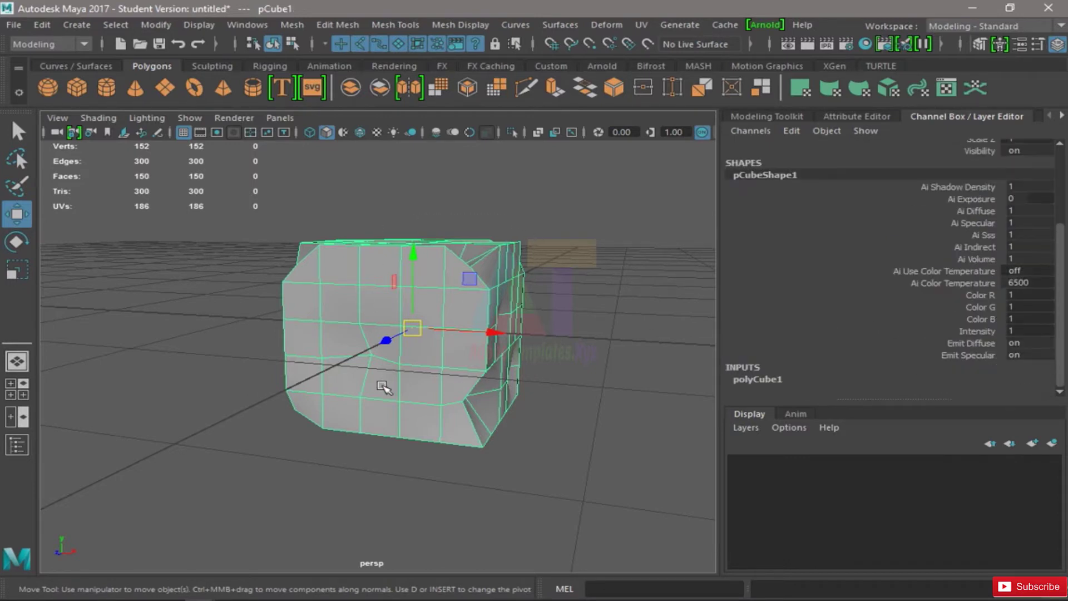
key(Delete)
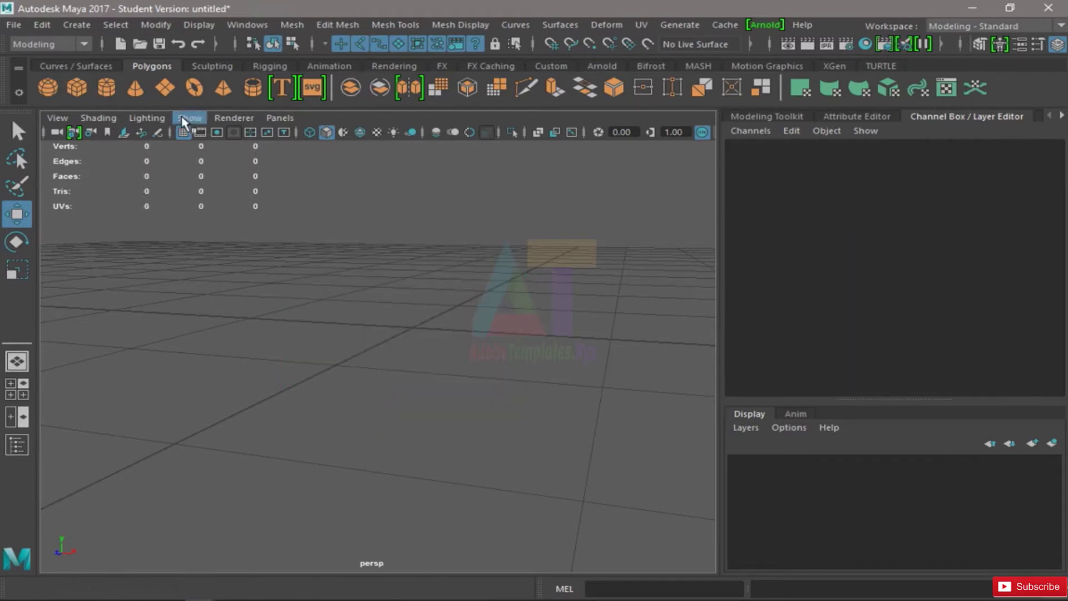
click(47, 88)
alt+drag(362, 261, 428, 315)
Expand the sphere's polySphere1 inputs and change its Radius, trying 6 before settling on 3
scroll(984, 303, down, 3)
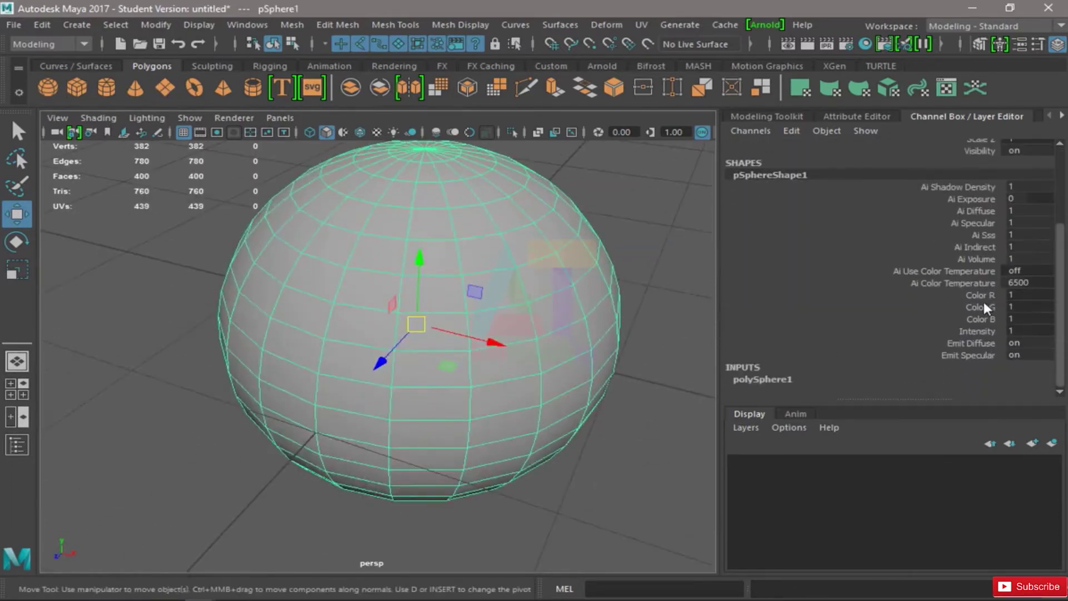
click(781, 378)
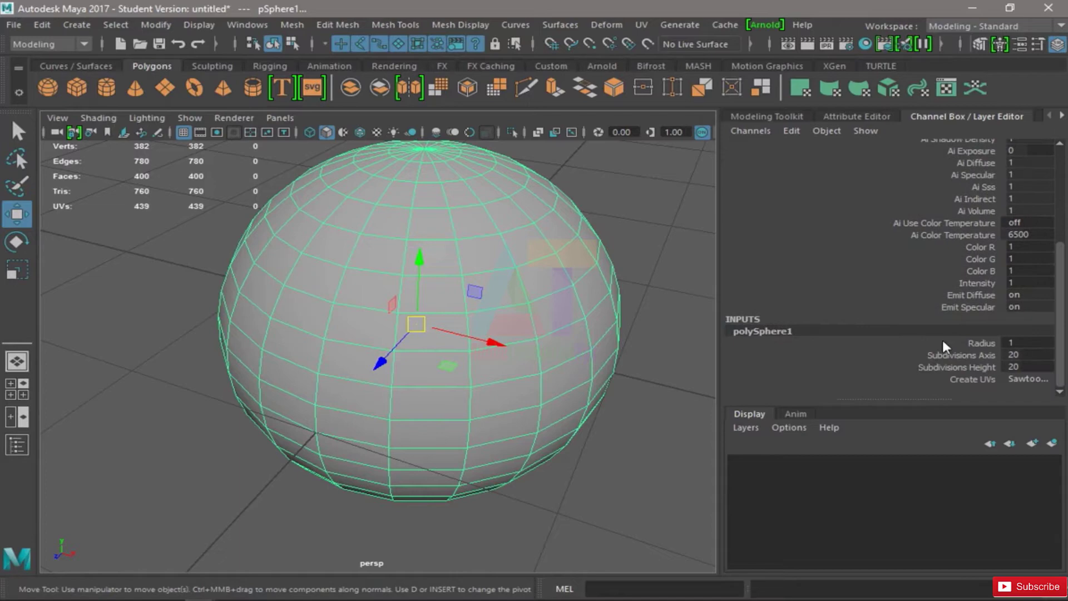
click(989, 341)
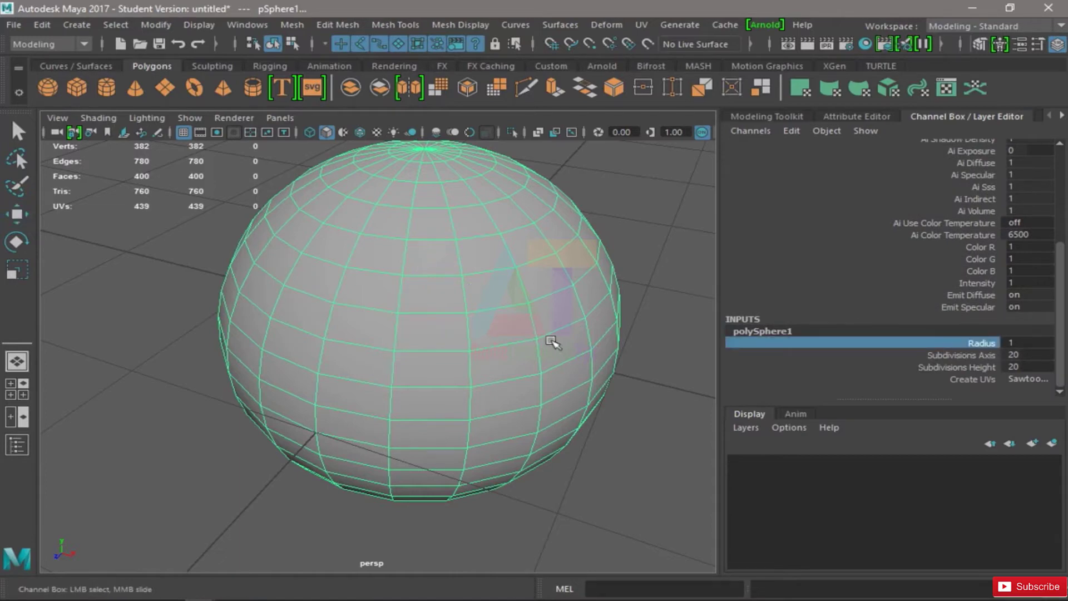
middle_drag(550, 343, 456, 345)
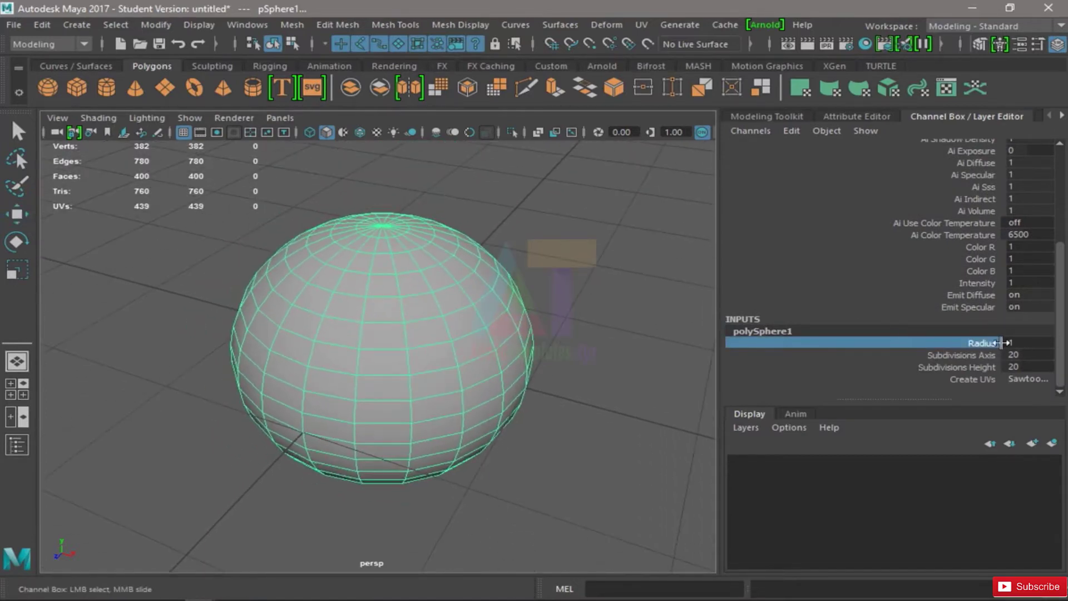
mouse_move(1018, 340)
middle_down()
mouse_move(1051, 341)
mouse_move(1002, 341)
mouse_move(1019, 342)
middle_up()
scroll(579, 313, down, 10)
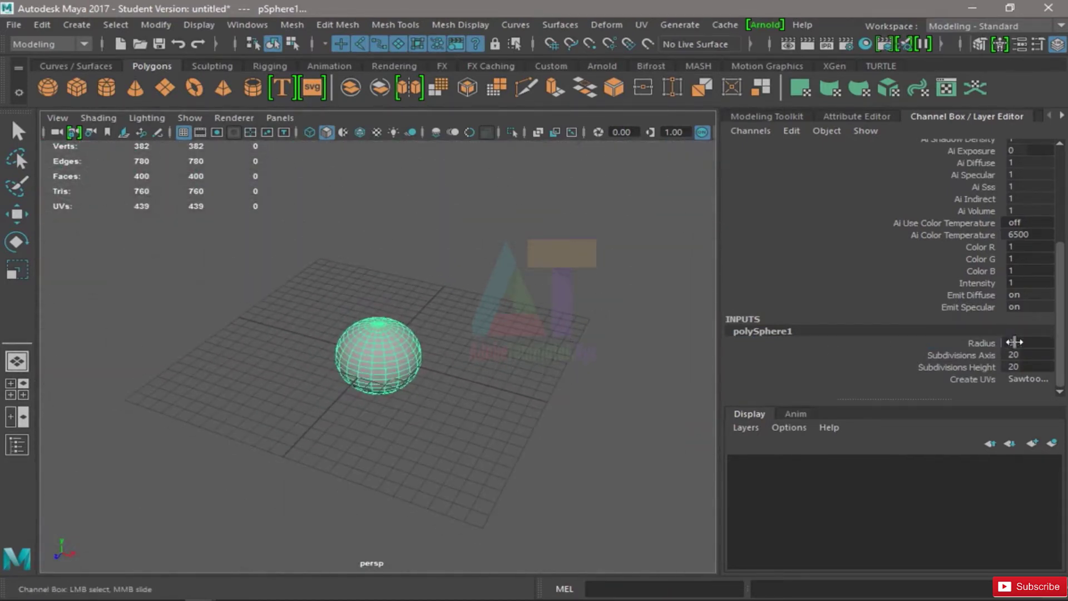
mouse_move(1014, 342)
middle_down()
mouse_move(1046, 343)
mouse_move(996, 342)
mouse_move(1016, 342)
middle_up()
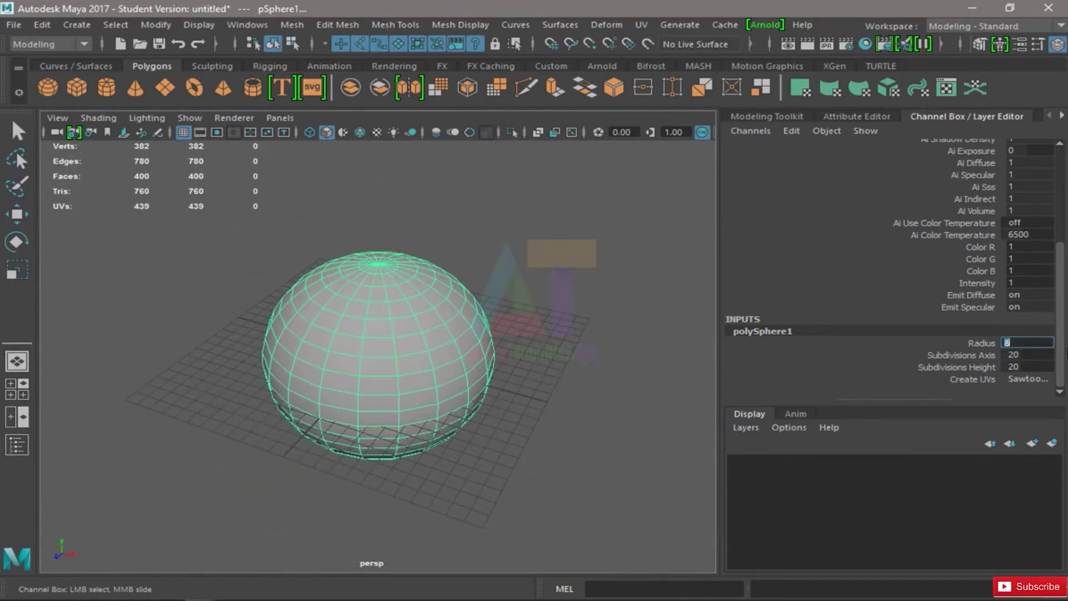
key(Return)
scroll(529, 362, up, 5)
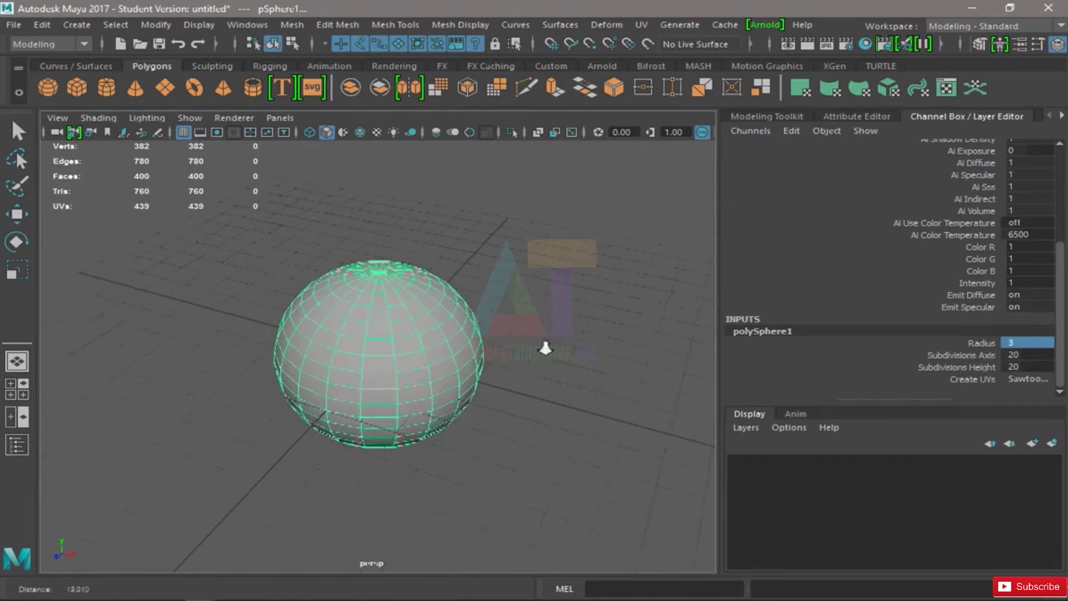
scroll(466, 349, up, 2)
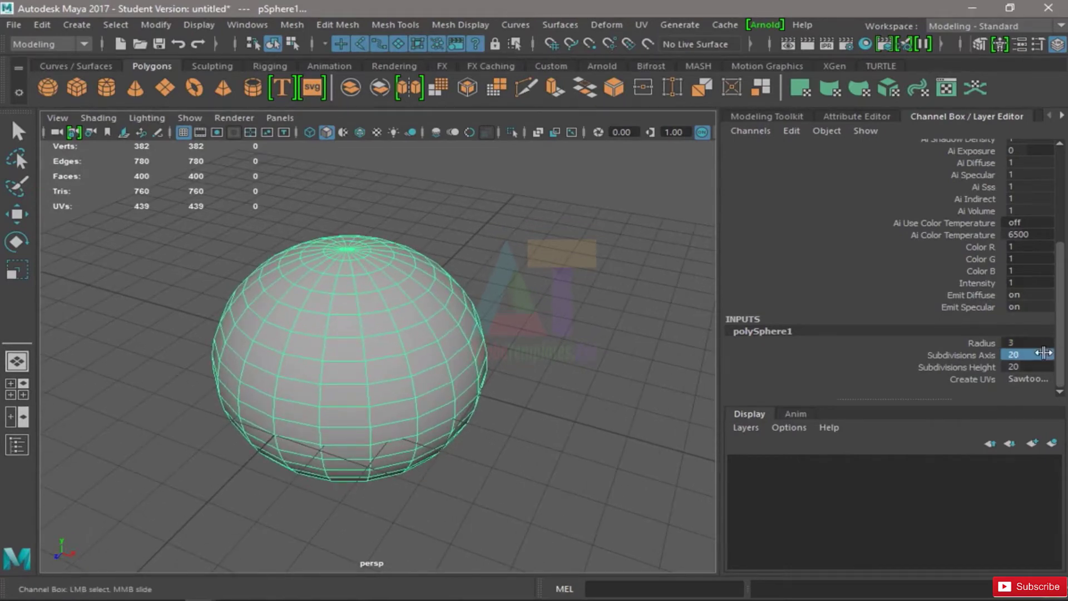
Lower the sphere's Subdivisions Axis and Subdivisions Height and clear the selection
middle_drag(1044, 353, 1009, 367)
click(557, 367)
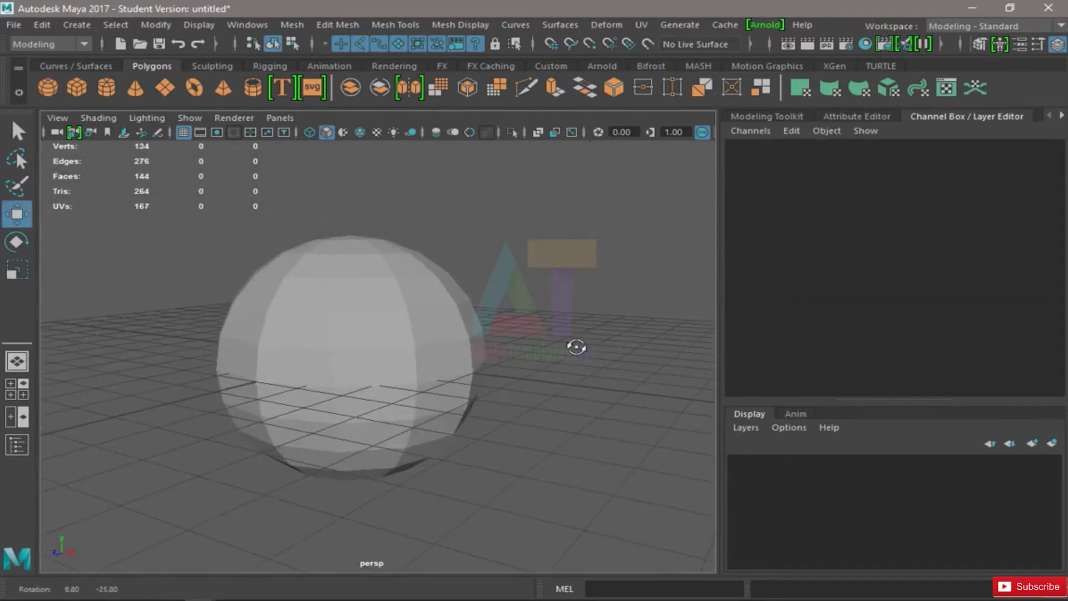
Move the sphere along X away from the grid centre and create a polygon cube at the origin
click(353, 431)
key(w)
drag(429, 383, 50, 328)
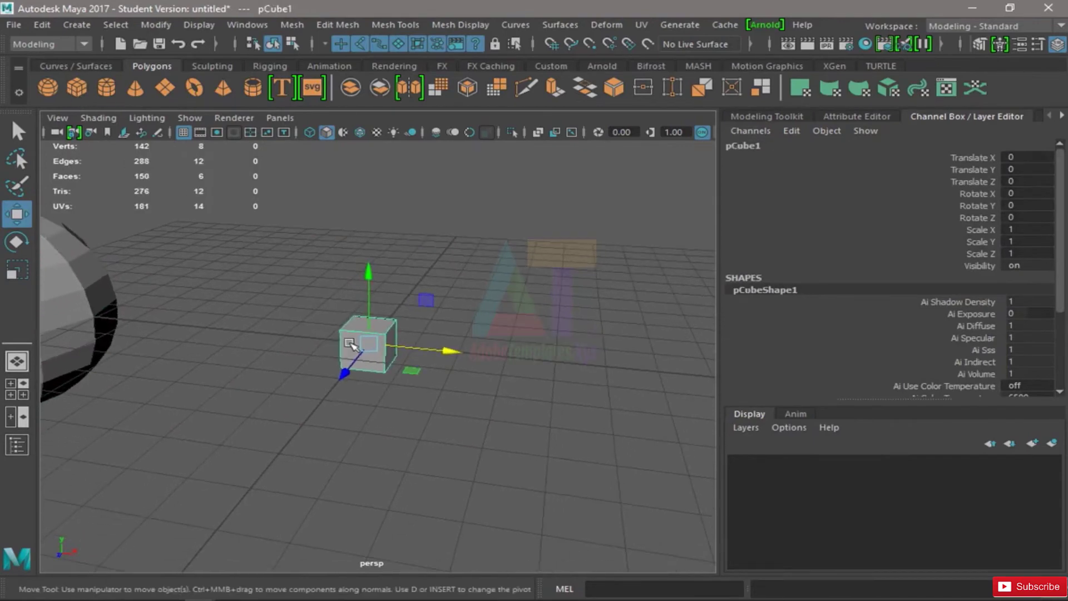
Frame and reselect the new cube, and expand its polyCube1 inputs
alt+drag(353, 342, 379, 347)
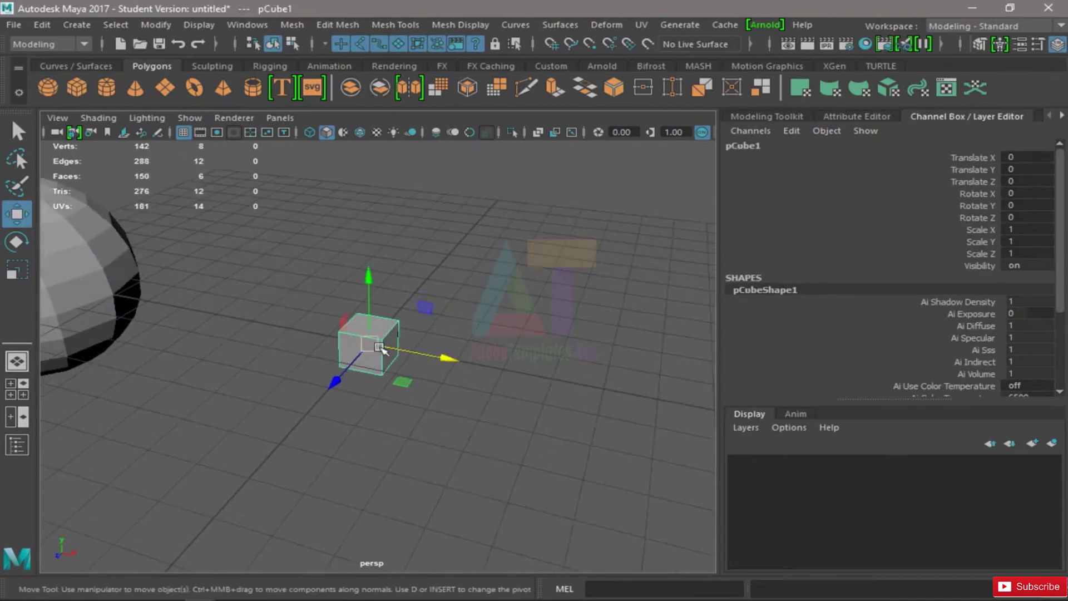
scroll(862, 316, down, 3)
click(773, 381)
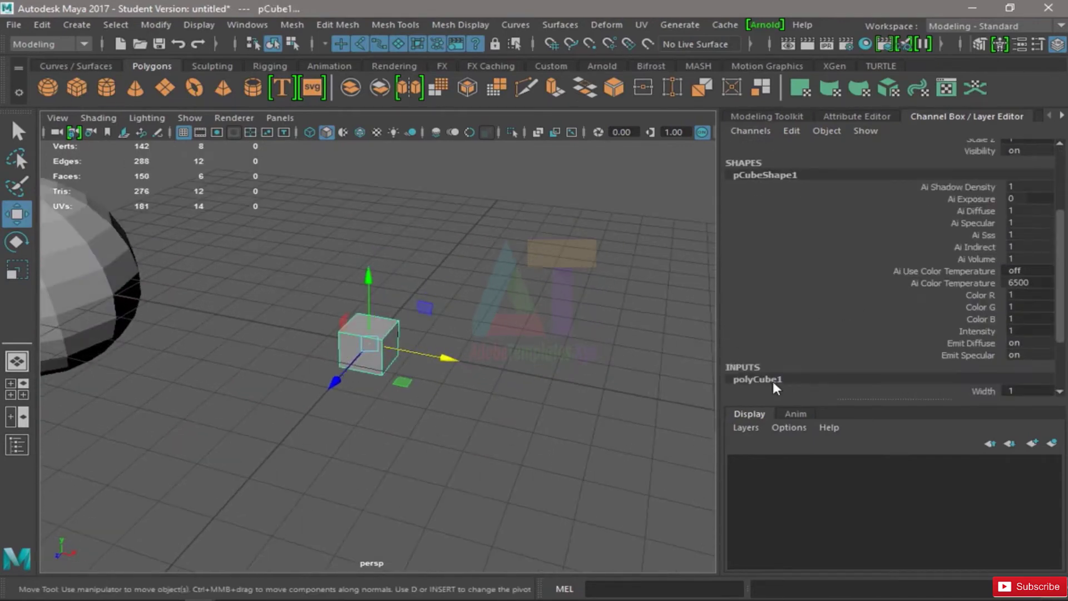
alt+middle_drag(399, 304, 421, 306)
alt+right_drag(485, 287, 389, 267)
click(166, 368)
drag(487, 273, 356, 422)
alt+right_drag(356, 421, 535, 373)
alt+right_drag(388, 364, 546, 305)
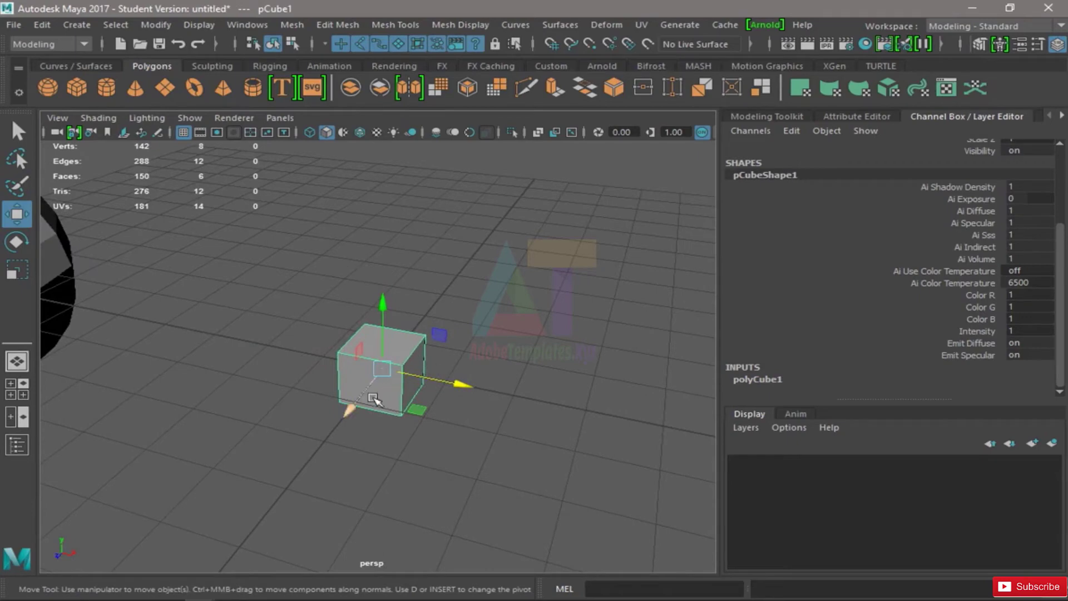
click(774, 380)
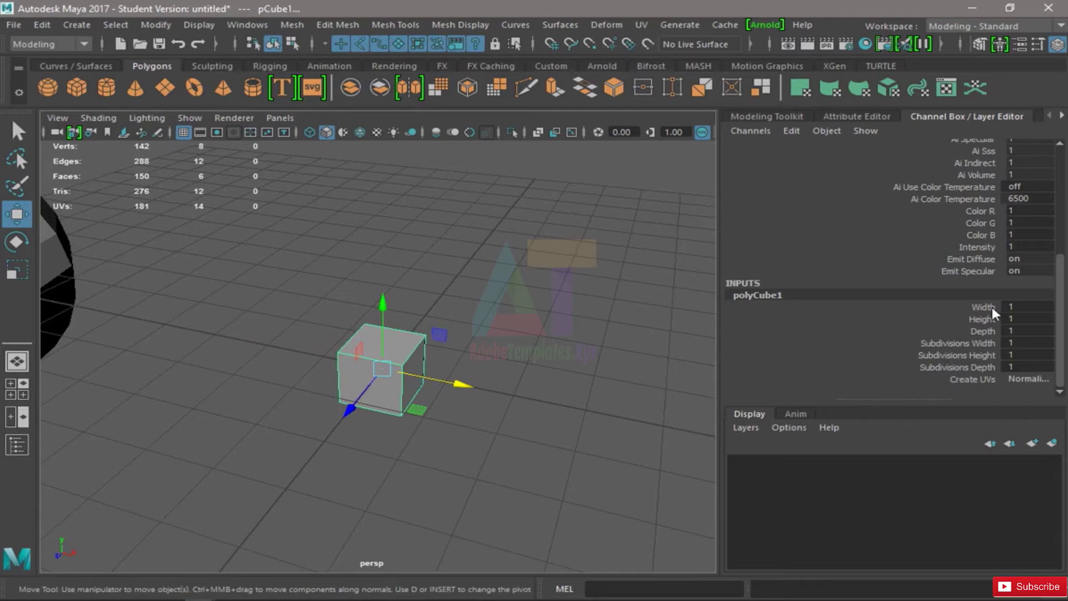
Try changing the cube's Width, Height and Depth together, and Height alone, undoing each change
drag(990, 306, 990, 330)
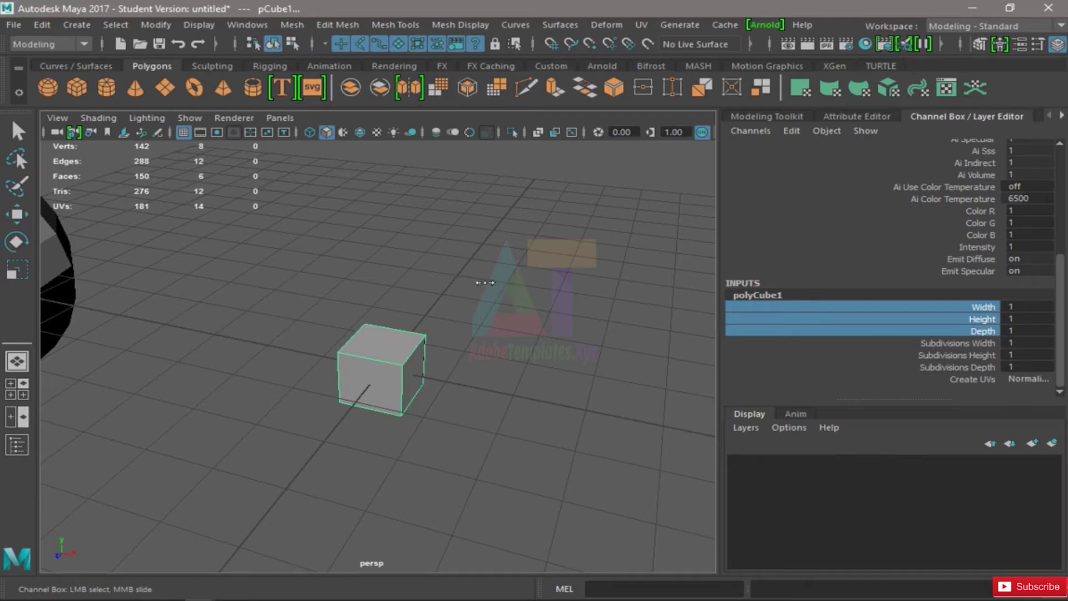
middle_drag(485, 282, 529, 298)
click(963, 318)
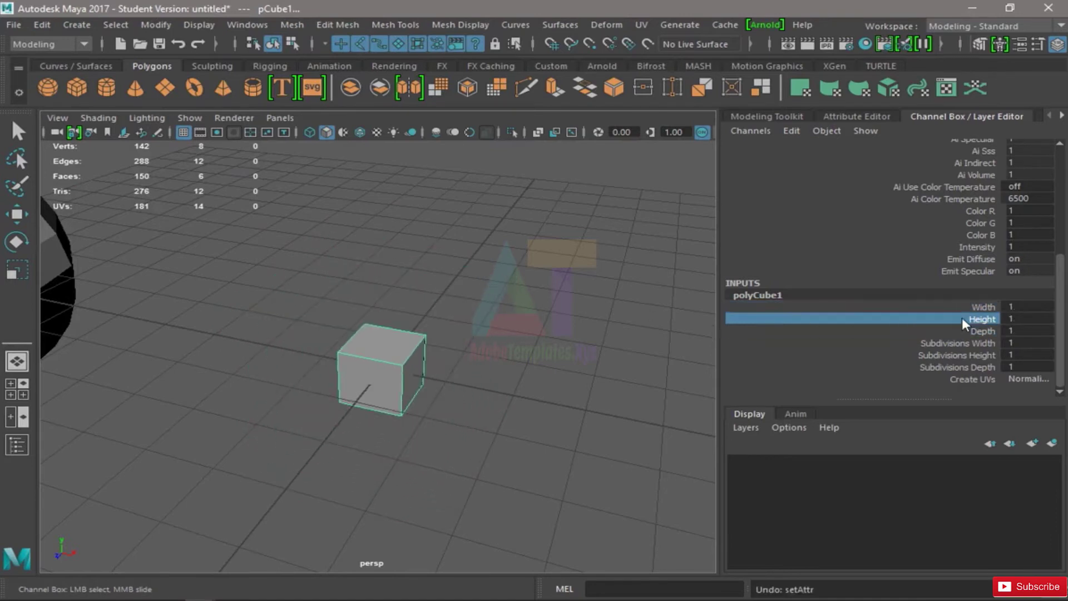
middle_drag(394, 263, 434, 262)
key(ctrl+z)
Try raising all three dimensions to 7.6 and all three subdivisions to 8 together, undo it, and repeat the combined change and undo
drag(971, 307, 970, 368)
middle_drag(412, 222, 470, 238)
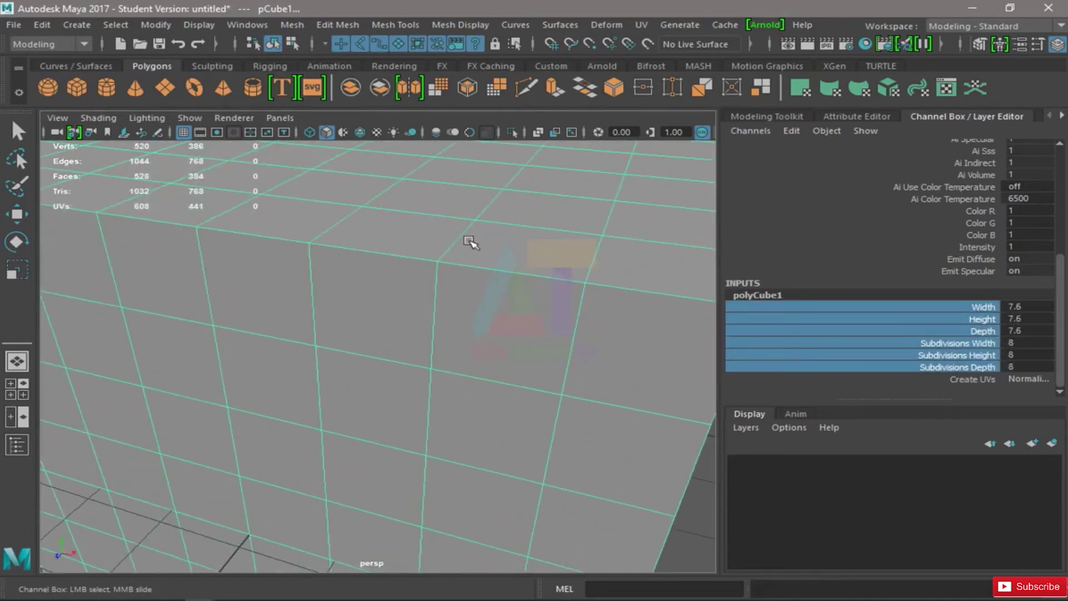
key(ctrl+z)
drag(1028, 307, 993, 367)
middle_drag(464, 244, 573, 260)
key(ctrl+z)
Try changing the channels from Width to Subdivisions Height together, and all six size and subdivision channels together, undoing each change
drag(1024, 306, 1024, 355)
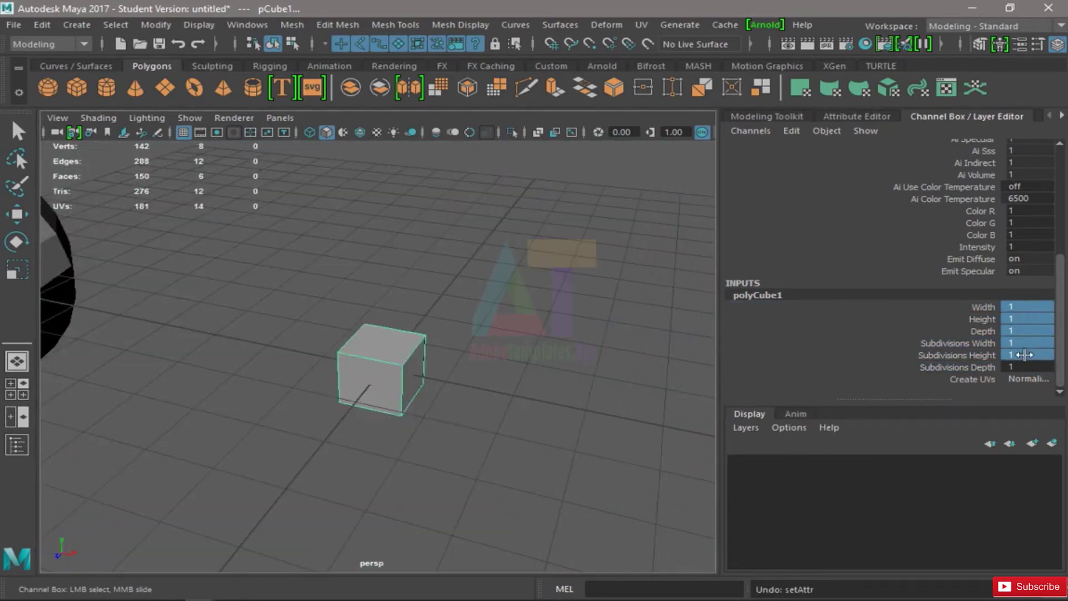
middle_drag(374, 254, 460, 267)
key(ctrl+z)
drag(973, 306, 986, 364)
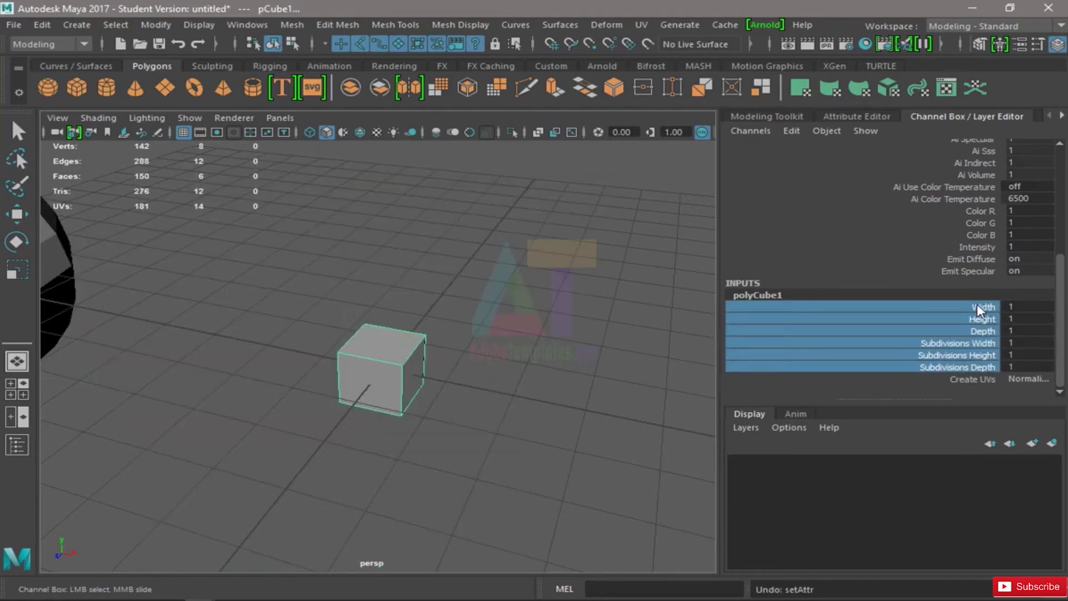
mouse_move(404, 249)
middle_down()
mouse_move(423, 248)
mouse_move(413, 250)
middle_up()
key(ctrl+z)
Enlarge the cube's Width, Height and Depth together, and set all three to 4
drag(983, 307, 984, 331)
middle_drag(369, 276, 436, 278)
click(1026, 311)
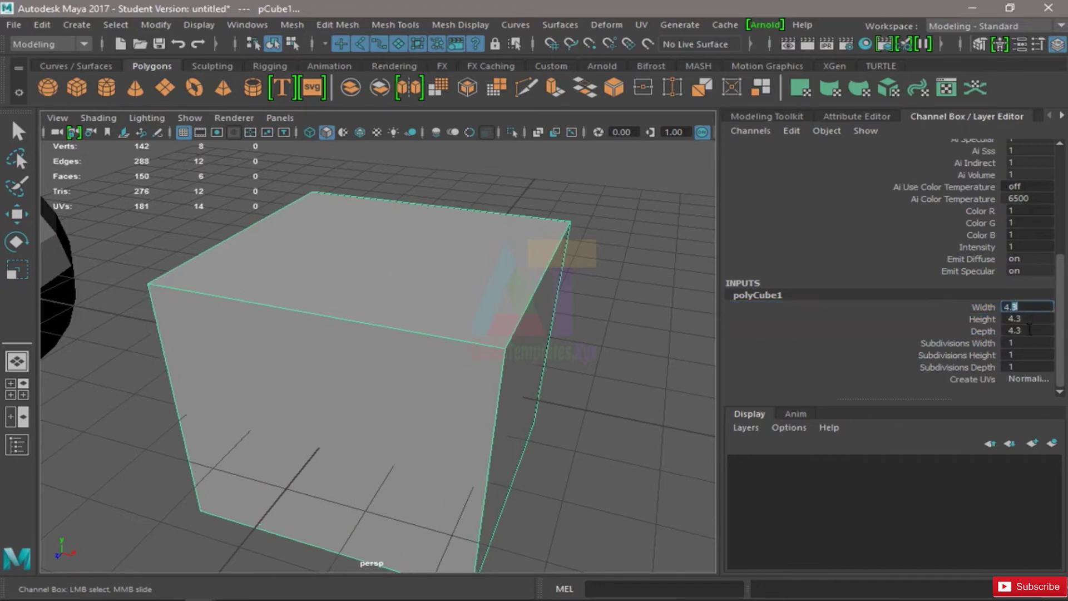
drag(1028, 331, 1023, 311)
text(4)
key(Return)
Set the cube's Subdivisions Width, Height and Depth together to 3
drag(985, 342, 991, 365)
click(1038, 365)
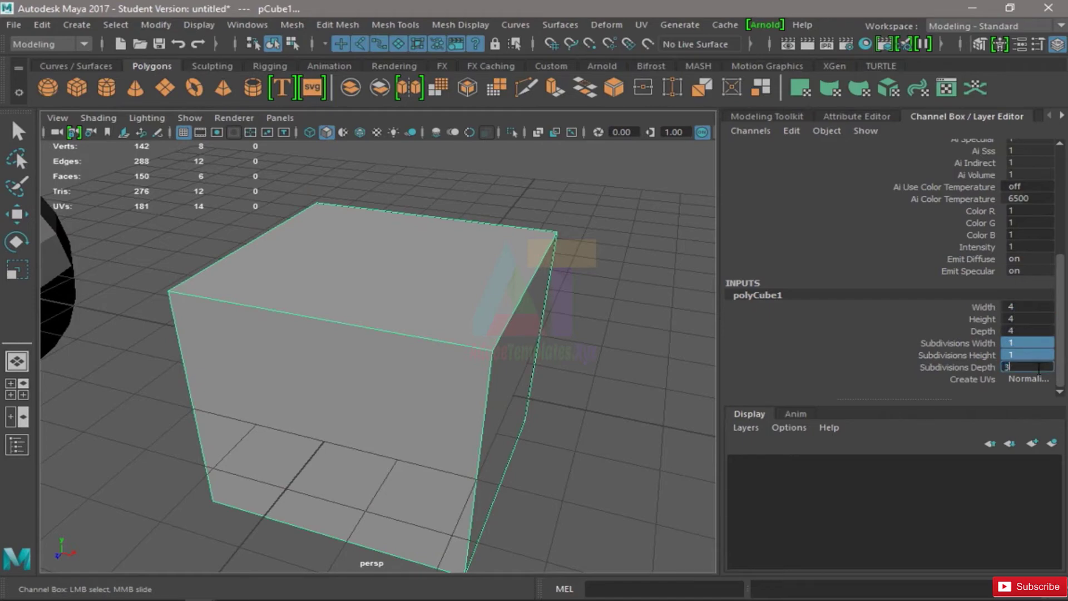
key(Return)
scroll(438, 380, down, 5)
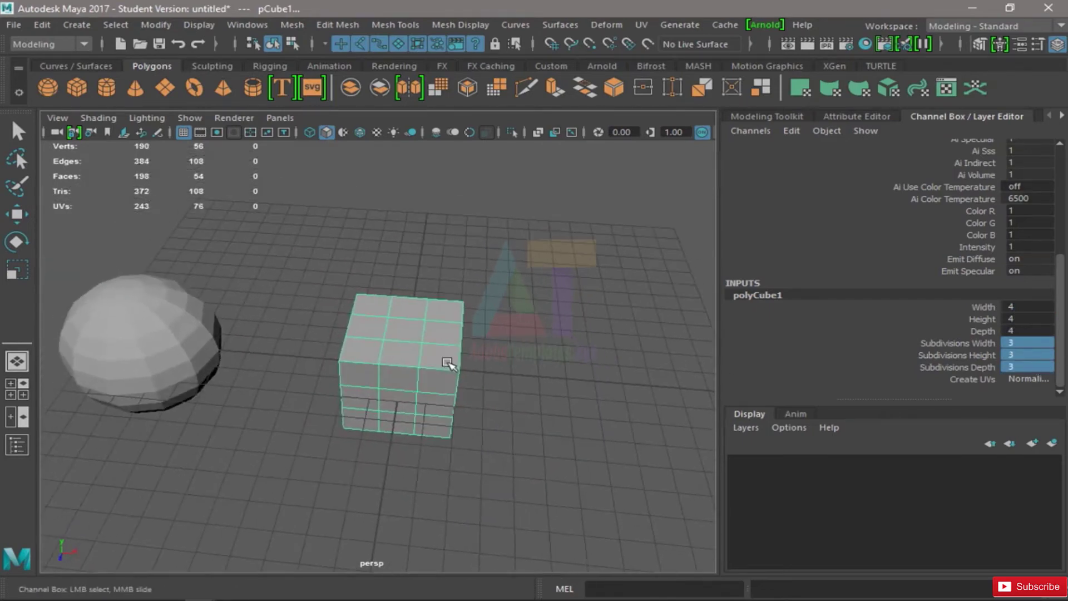
alt+drag(447, 363, 390, 341)
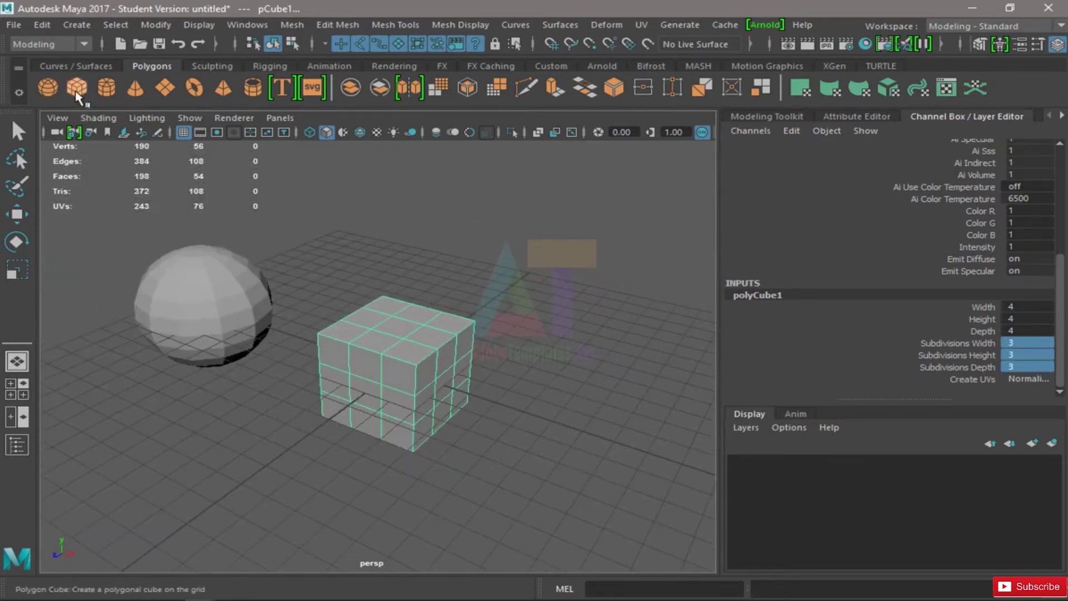
Switch the cube to face editing and move one corner face of its upper side down
alt+drag(335, 281, 596, 395)
key(w)
alt+middle_drag(596, 395, 429, 354)
scroll(343, 282, up, 5)
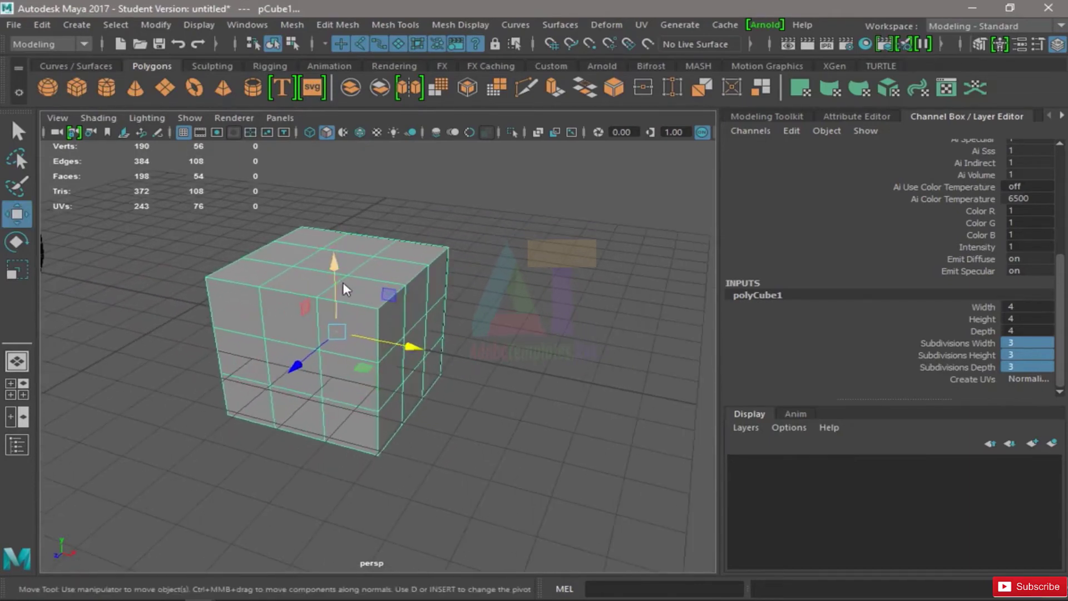
right_drag(344, 280, 334, 212)
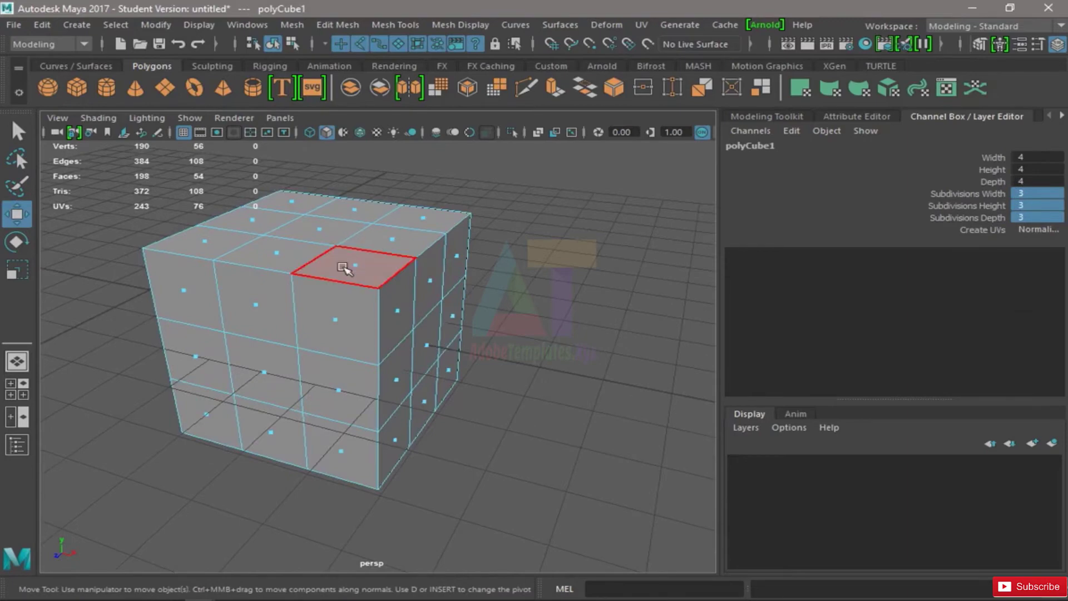
click(360, 279)
alt+drag(360, 278, 475, 271)
drag(496, 170, 499, 199)
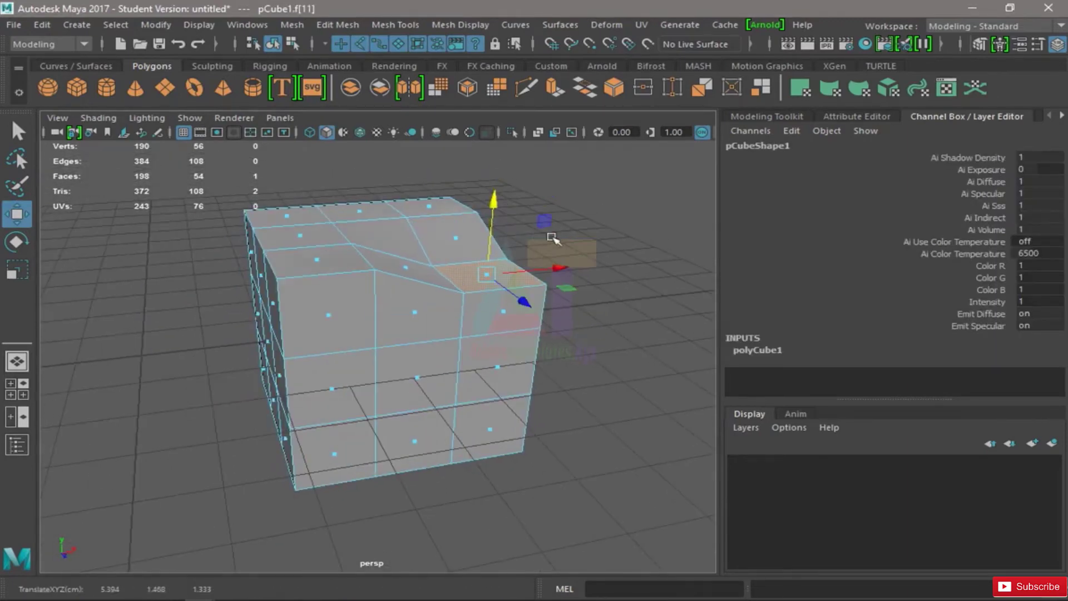
Pick another face of the cube, switch to vertex editing, and raise a bottom corner vertex to about Y -1.4
alt+drag(551, 238, 386, 241)
key(e)
alt+drag(301, 240, 529, 262)
alt+drag(392, 215, 323, 315)
click(310, 233)
key(w)
key(q)
right_drag(380, 315, 277, 220)
click(369, 346)
key(w)
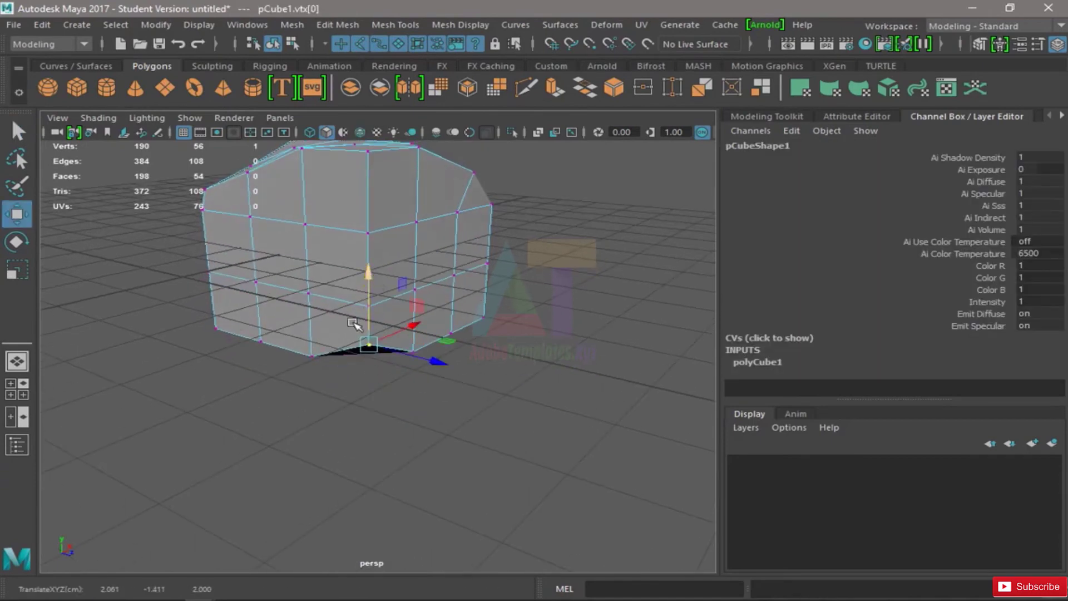
Select the four vertices along one vertical corner of the cube and move them within the horizontal plane
alt+drag(354, 323, 329, 359)
alt+drag(328, 359, 410, 396)
click(258, 330)
drag(399, 504, 442, 445)
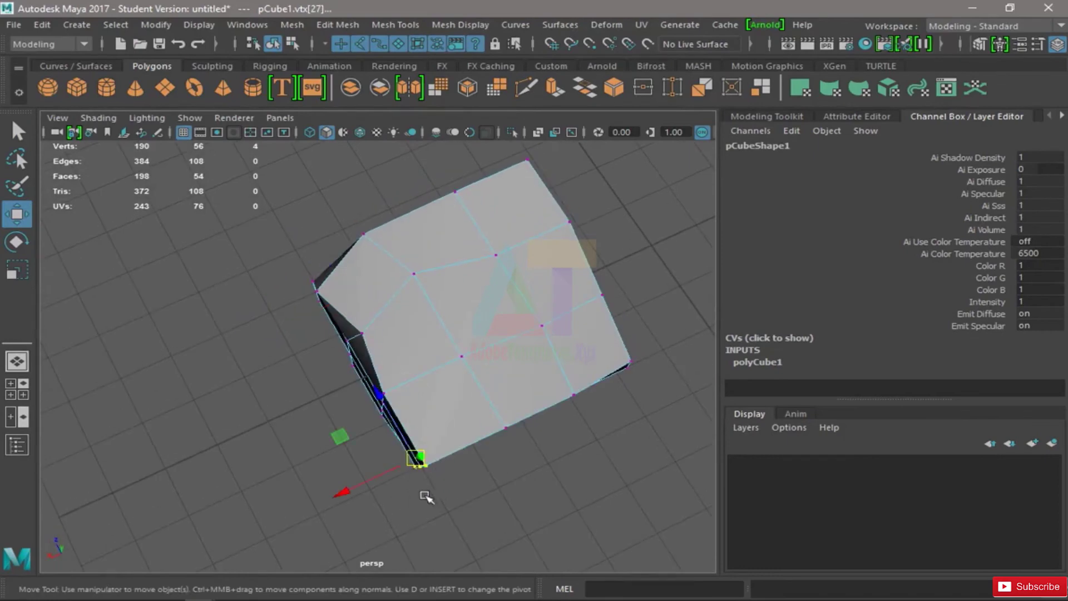
drag(342, 437, 355, 415)
alt+right_drag(354, 416, 436, 384)
alt+drag(436, 384, 376, 374)
Show the four-view layout and select the cube's back row of vertices in the top view
key(space)
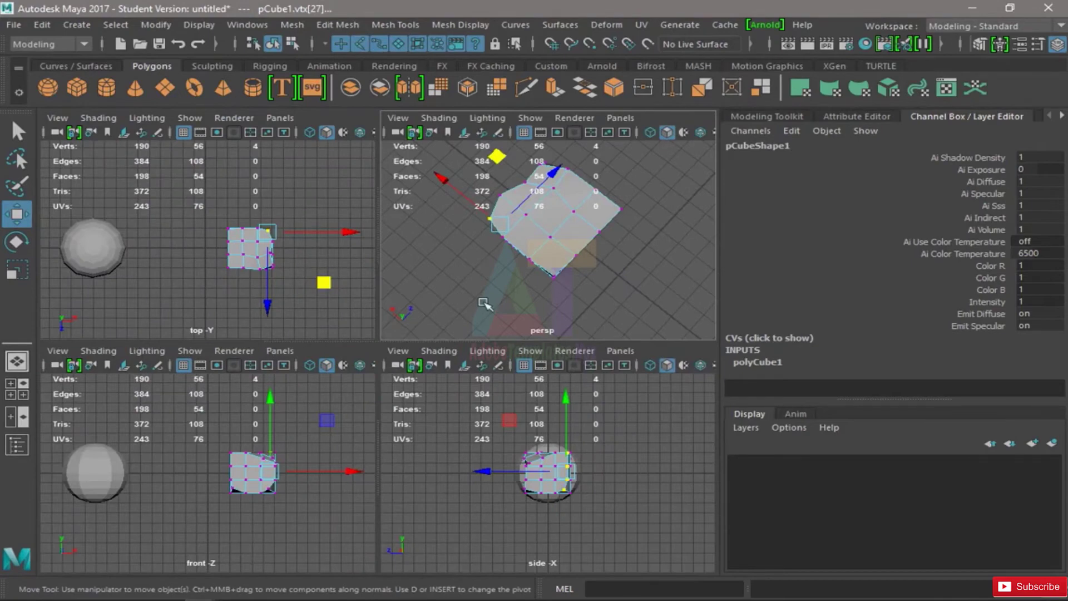
alt+middle_drag(595, 208, 553, 243)
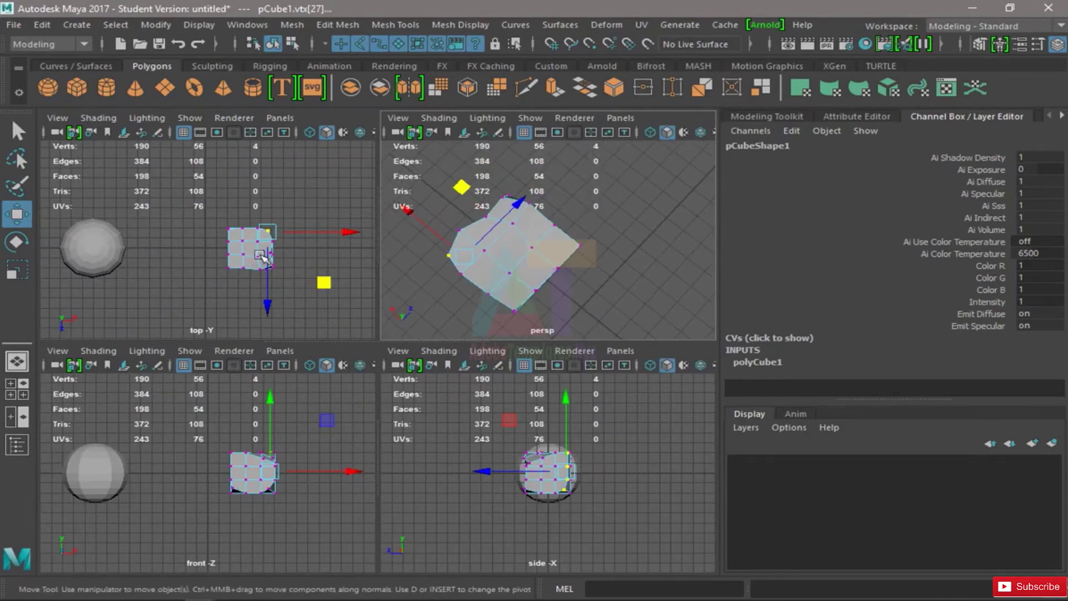
drag(302, 191, 211, 234)
alt+middle_drag(254, 208, 258, 221)
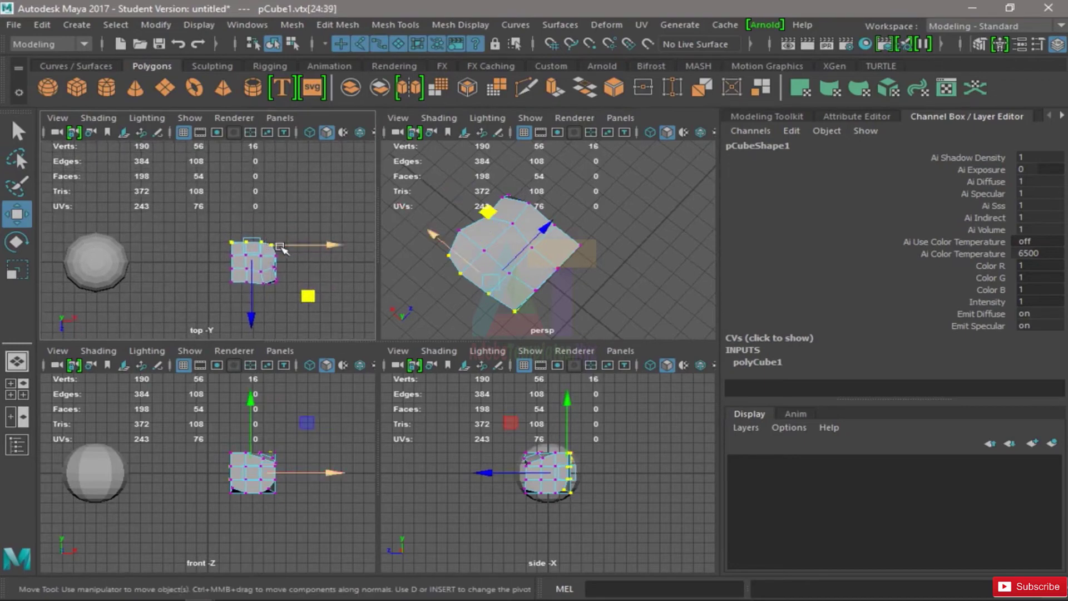
Clear the vertex selection and select the back vertices again with a selection box in the enlarged top view
alt+drag(424, 276, 528, 234)
alt+right_drag(220, 223, 313, 229)
alt+middle_drag(313, 229, 215, 231)
alt+right_drag(215, 230, 356, 236)
alt+middle_drag(199, 238, 200, 238)
scroll(200, 238, up, 3)
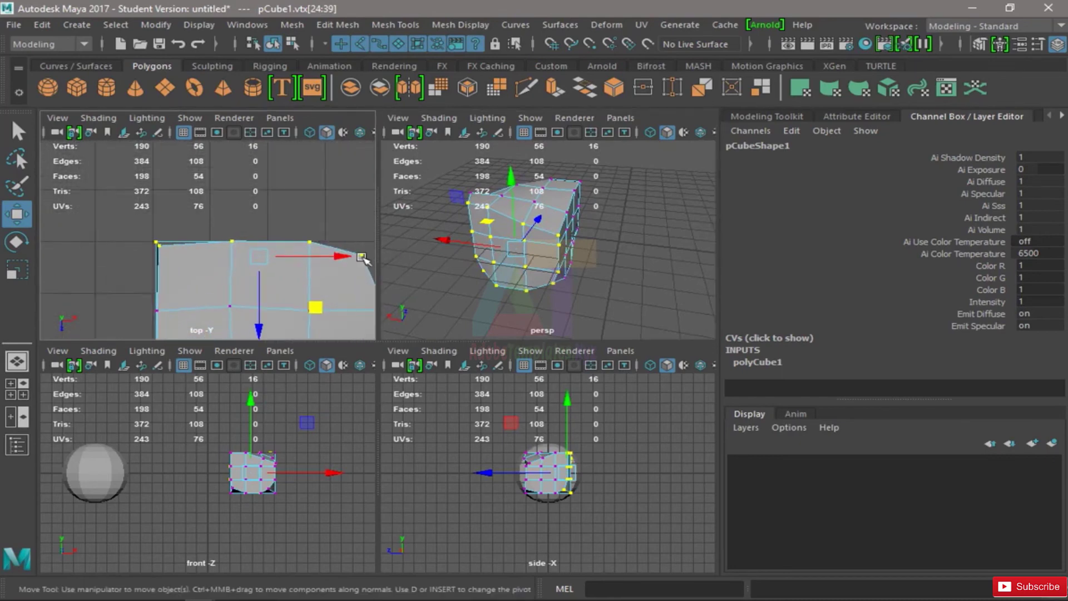
scroll(225, 243, up, 2)
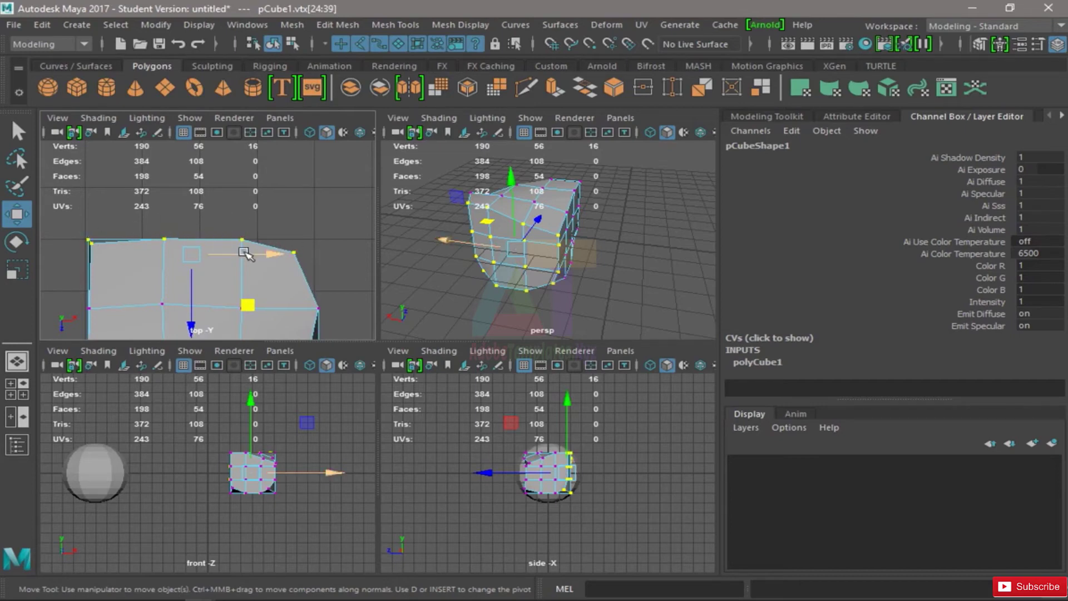
click(352, 166)
drag(351, 165, 61, 269)
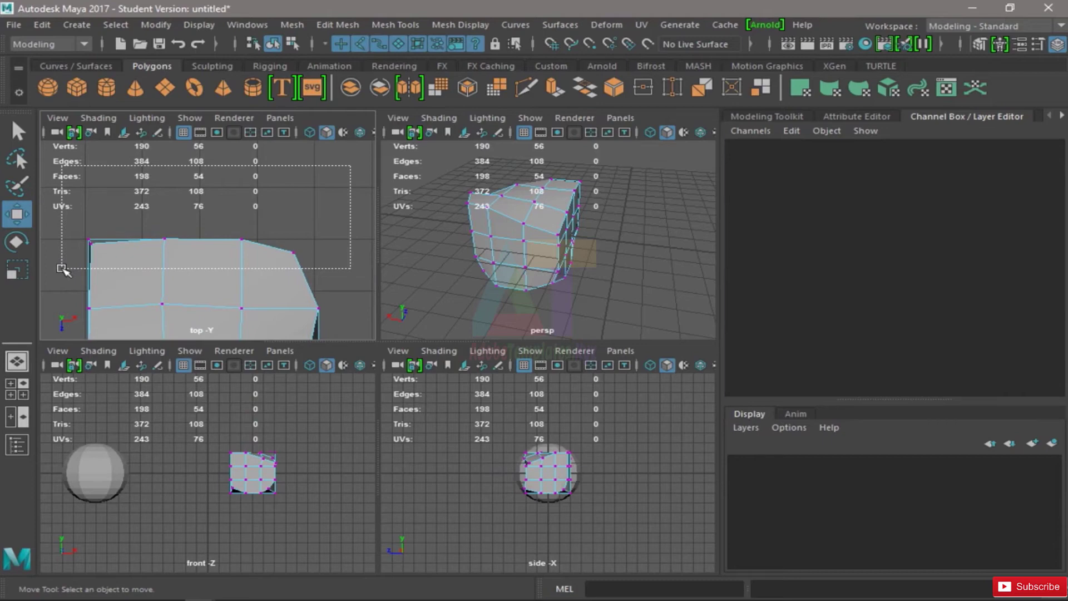
drag(63, 269, 63, 271)
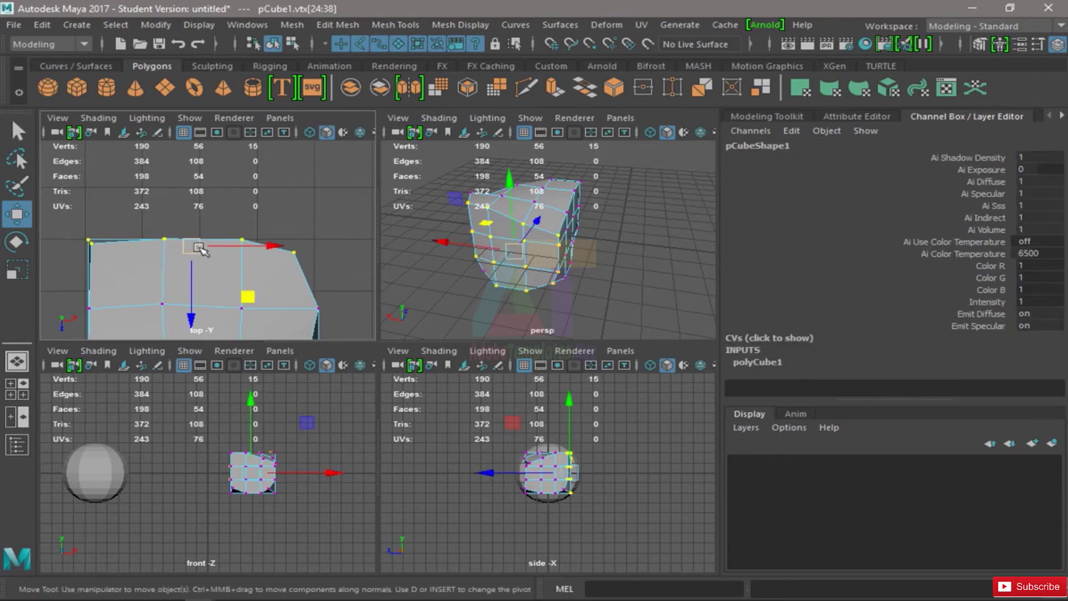
Try moving the back vertices along X, undo it, and pull them backward to about Z -7.1 to lengthen the cube
mouse_move(488, 248)
mouse_down()
mouse_move(480, 251)
mouse_move(503, 261)
mouse_up()
key(ctrl+z)
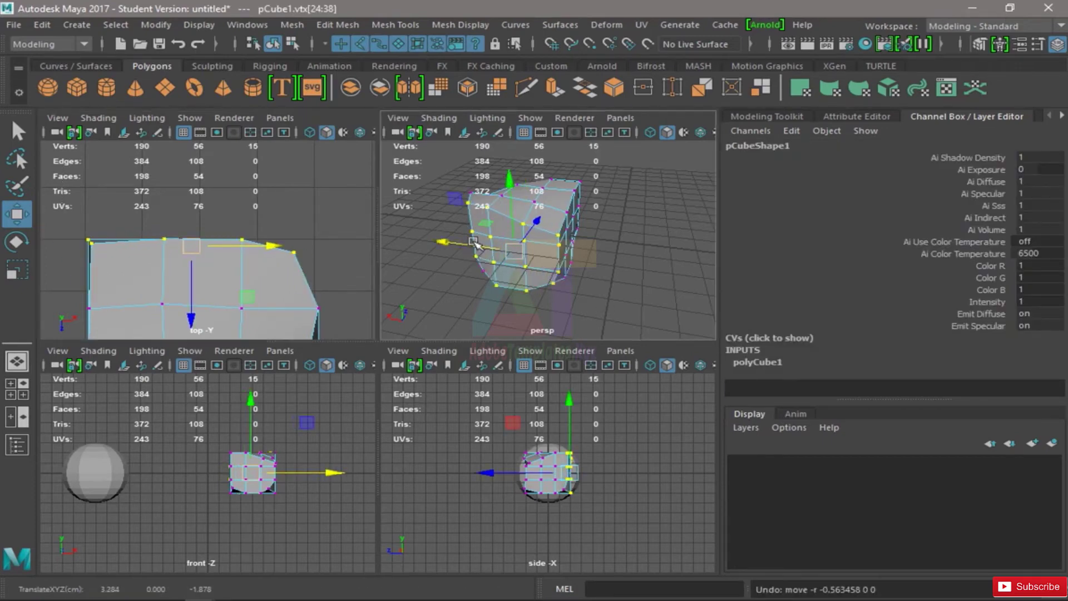
scroll(180, 224, down, 5)
drag(206, 319, 212, 232)
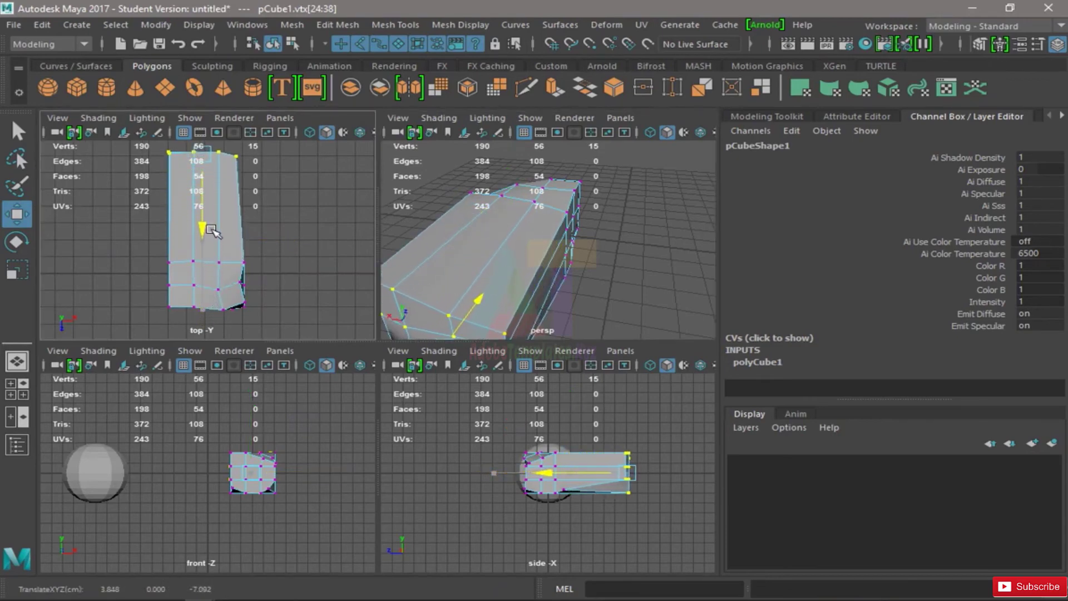
alt+middle_drag(514, 289, 562, 240)
scroll(465, 219, down, 6)
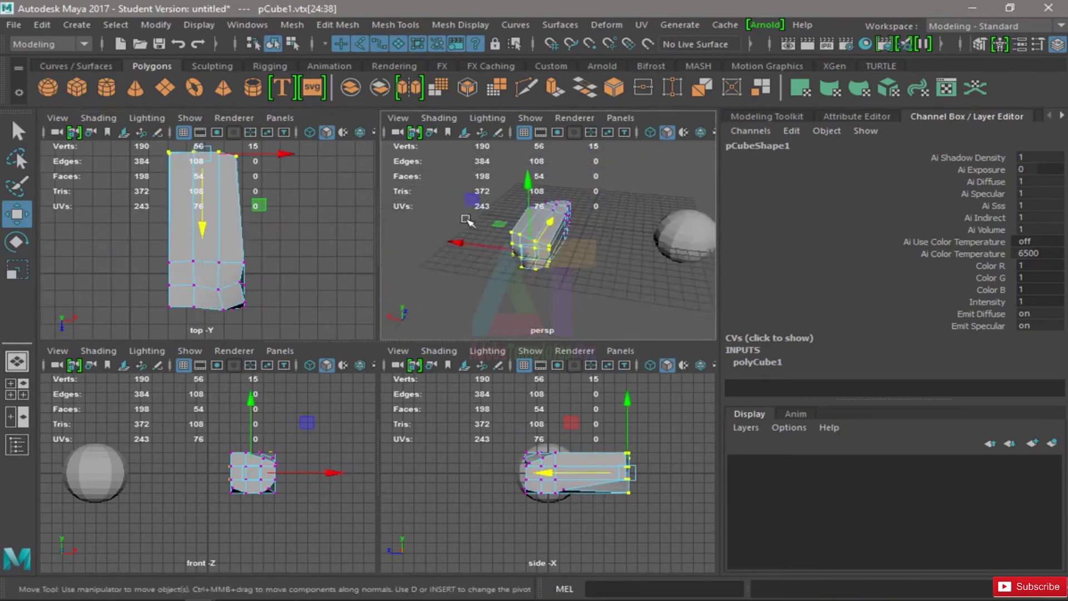
alt+drag(466, 219, 573, 178)
scroll(607, 245, up, 3)
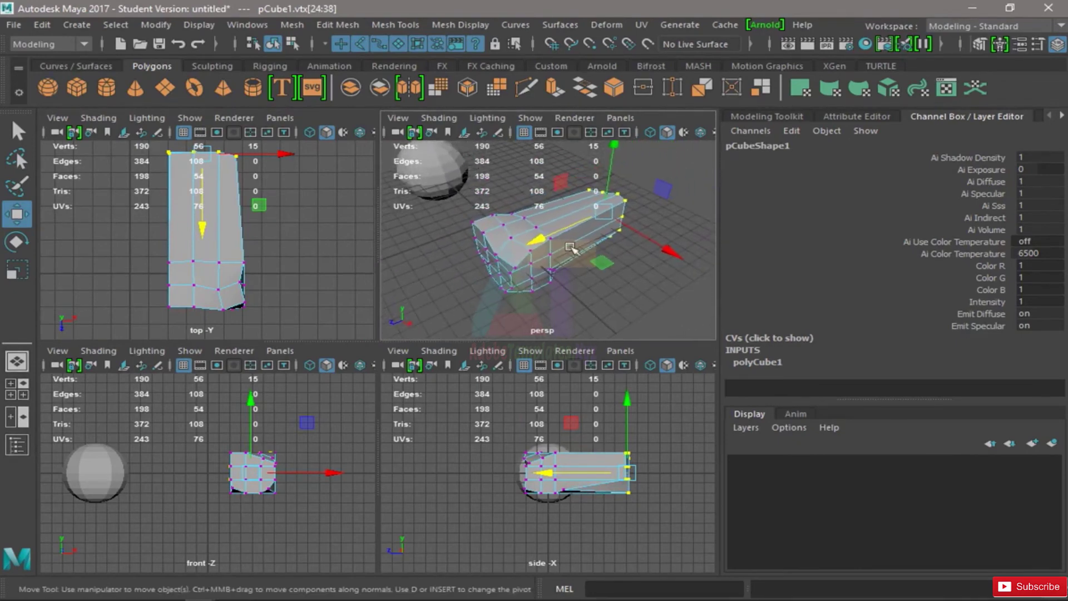
Return the edited cube to Object Mode and deselect everything
right_drag(570, 171, 669, 139)
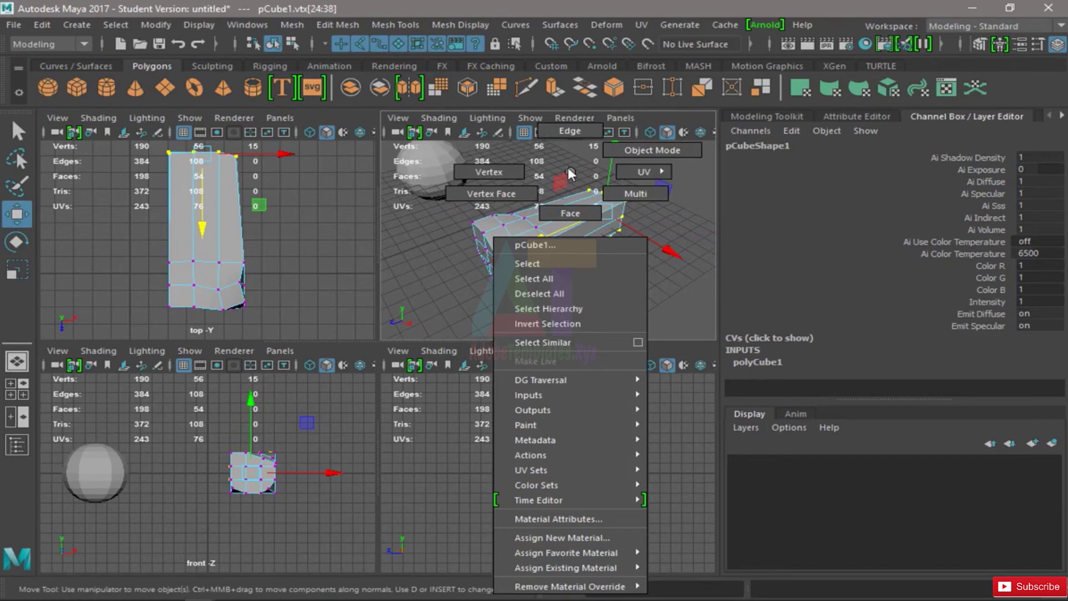
right_drag(569, 167, 569, 167)
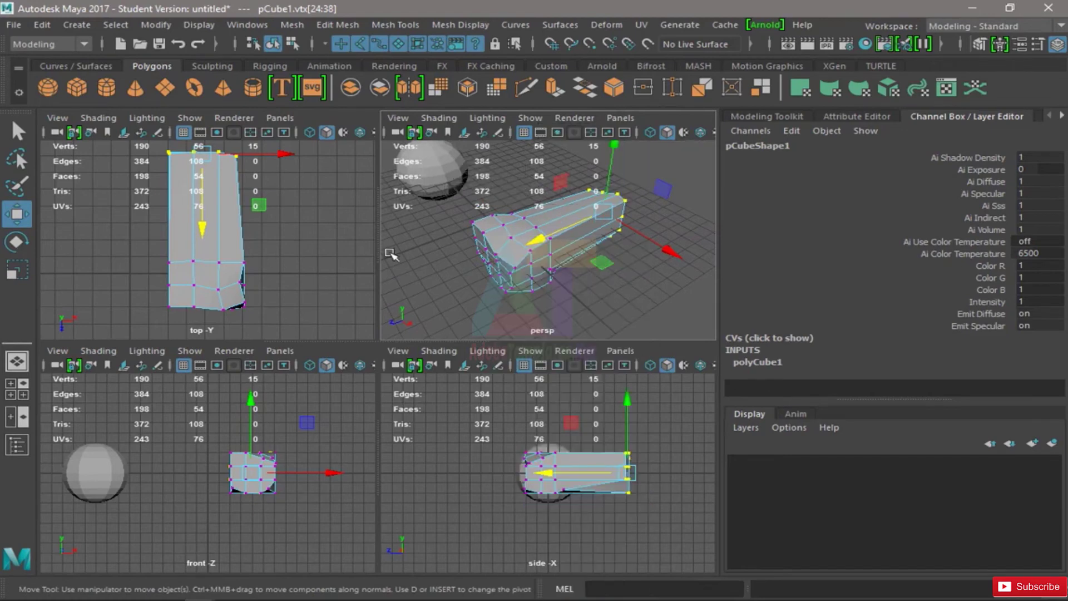
mouse_move(232, 245)
alt+right_down()
mouse_move(249, 227)
mouse_move(232, 238)
alt+right_up()
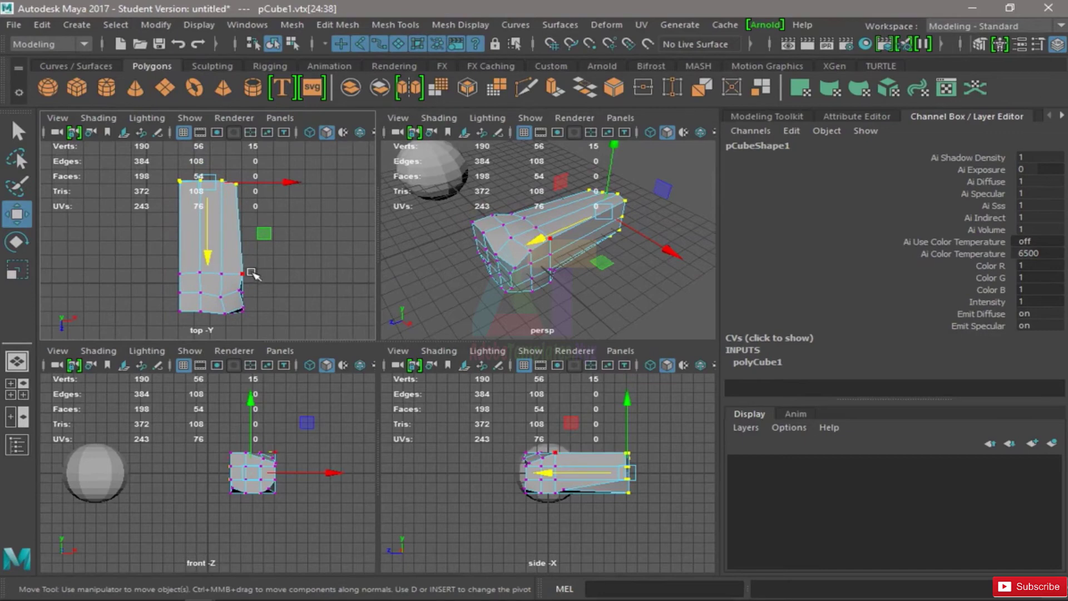
alt+middle_drag(251, 273, 237, 261)
alt+drag(664, 242, 576, 242)
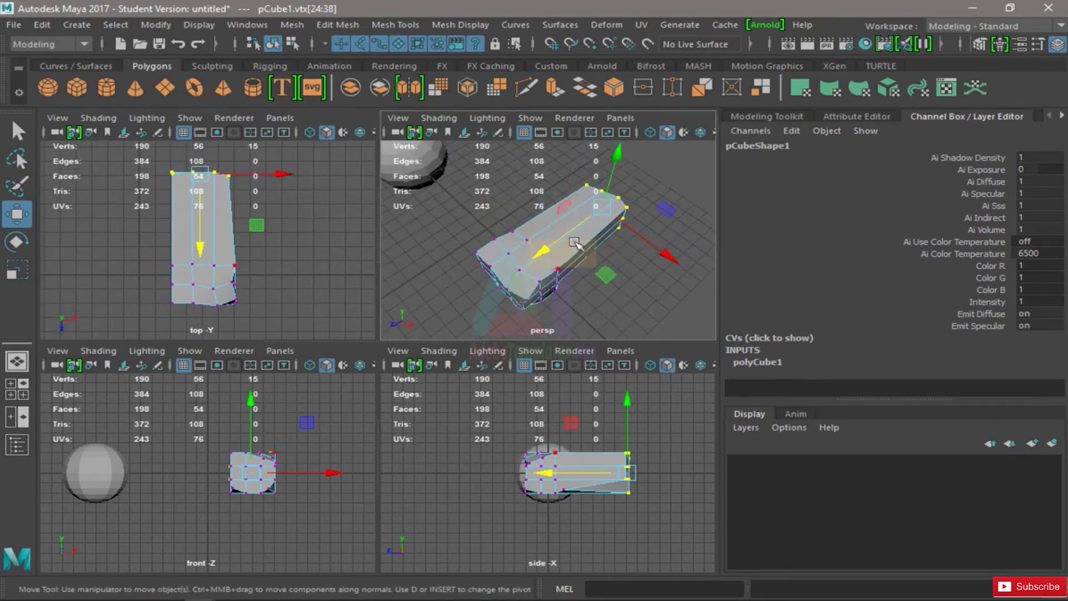
right_drag(575, 243, 637, 110)
click(625, 226)
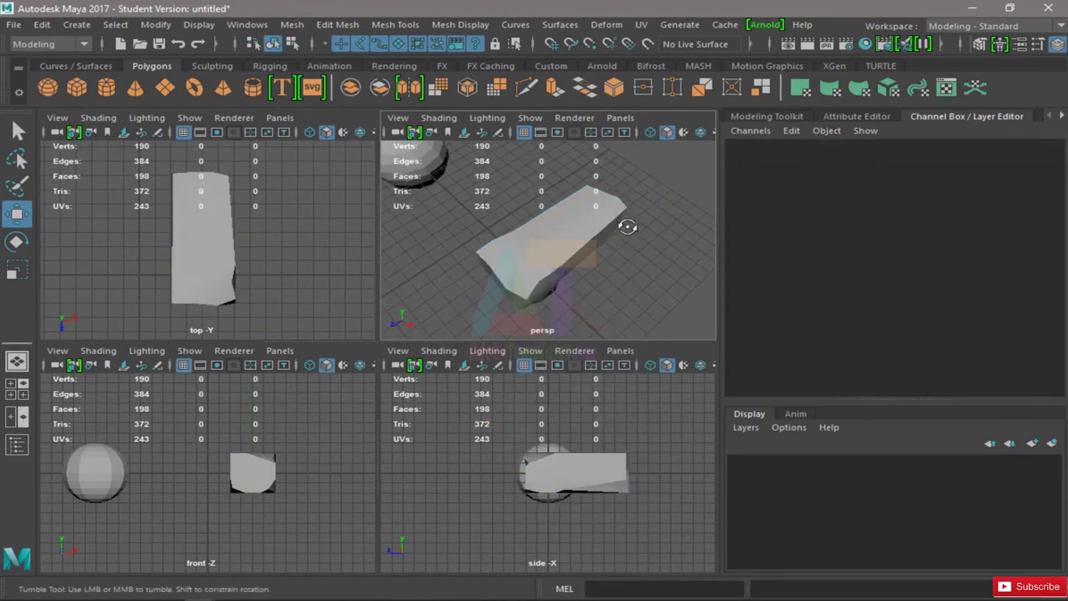
Restore the single perspective view and select the sphere and the edited cube together
key(space)
alt+drag(627, 213, 484, 260)
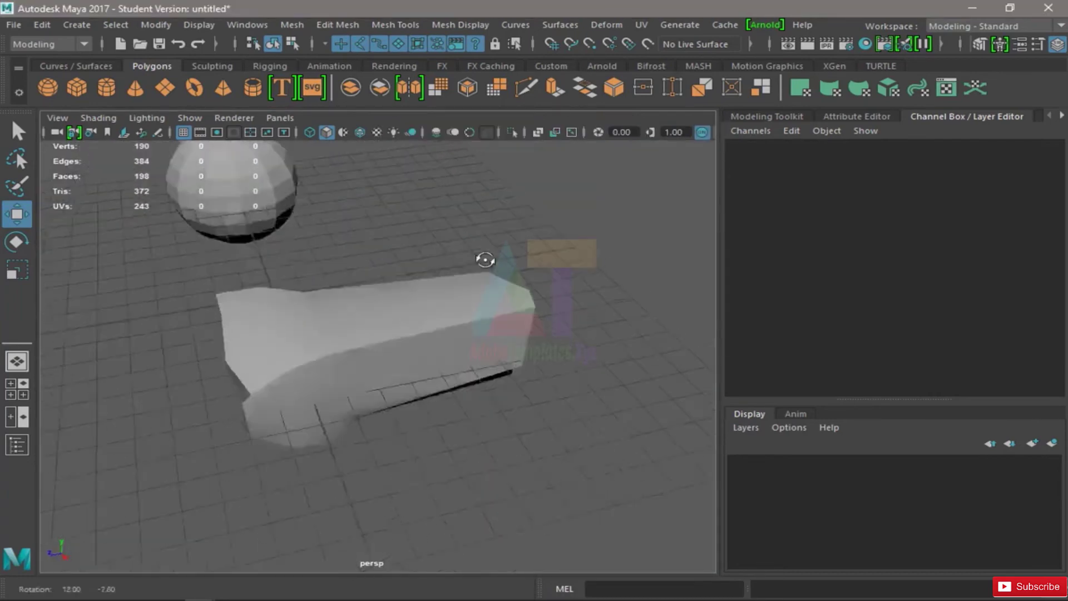
alt+right_drag(484, 260, 360, 230)
alt+drag(360, 231, 187, 418)
alt+middle_drag(237, 407, 287, 402)
drag(554, 212, 208, 451)
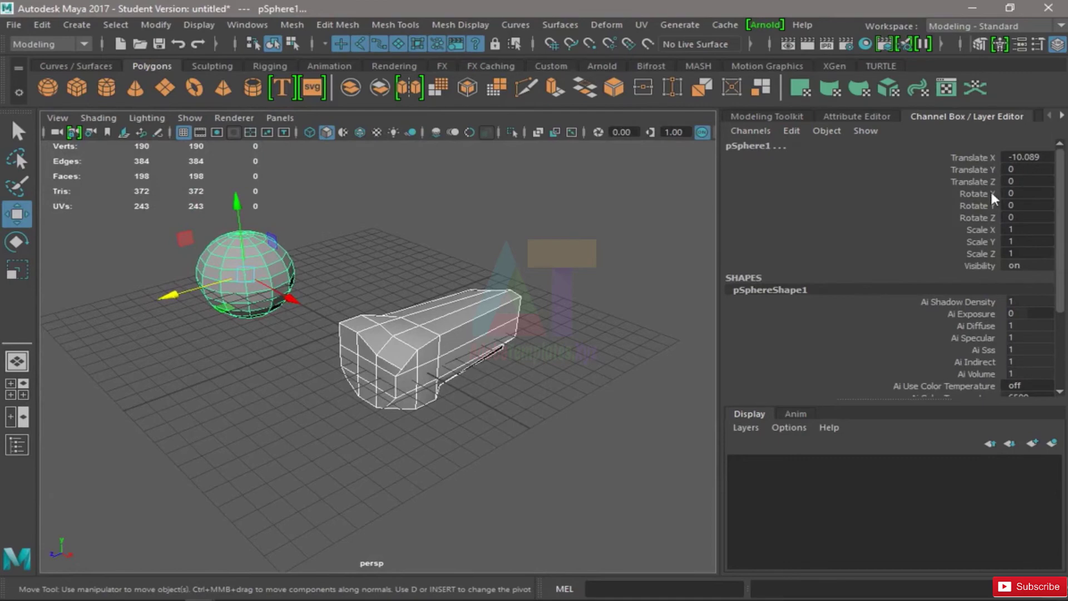
Review the selected objects' channels, highlighting Translate X through Scale Z and the shape channels Ai Shadow Density through Emit Specular
scroll(990, 237, down, 3)
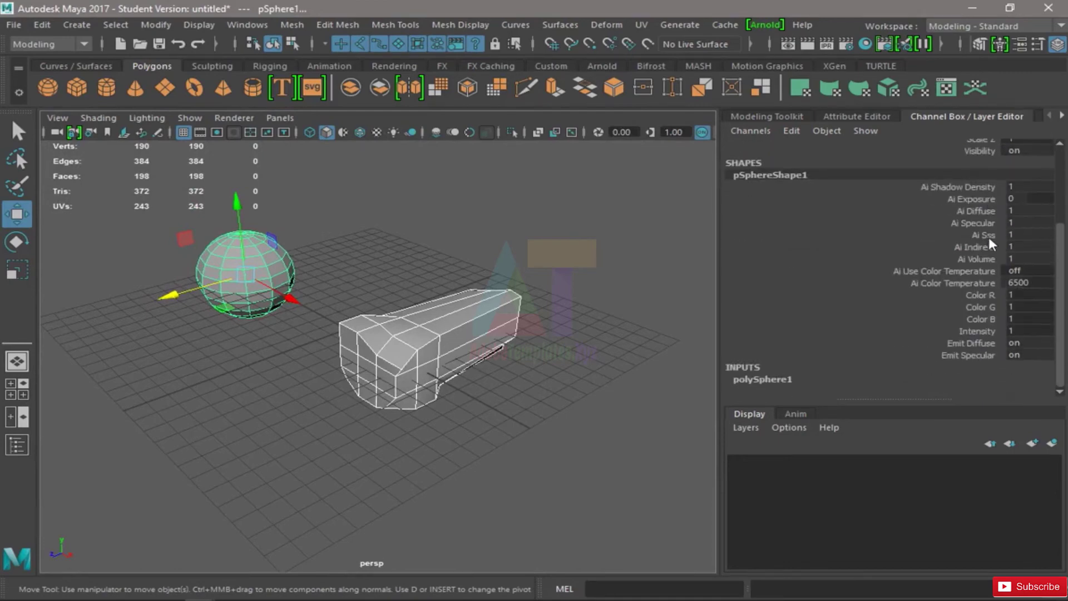
scroll(989, 237, up, 3)
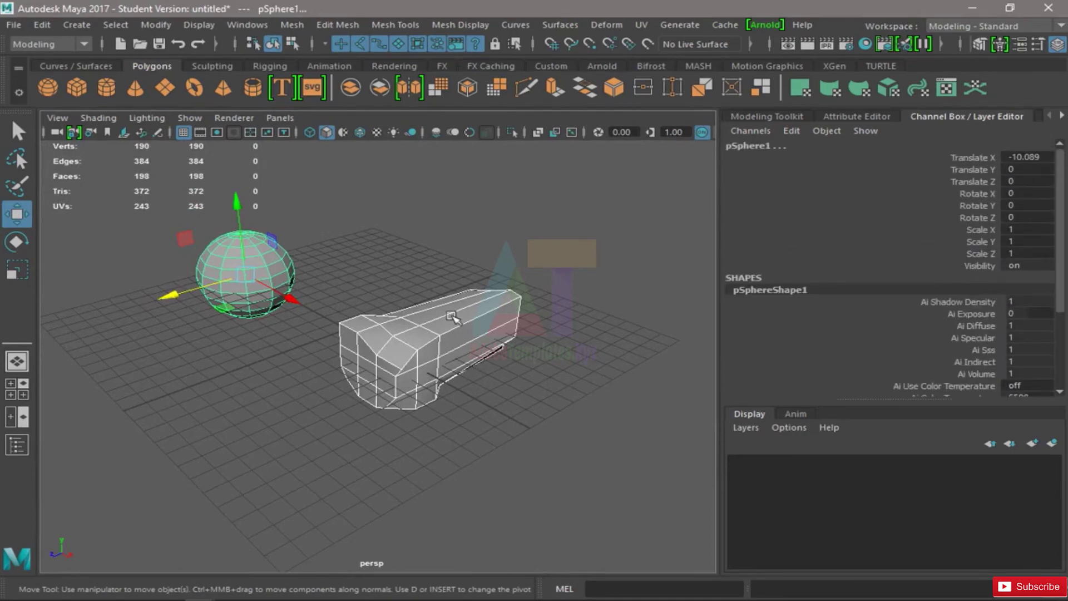
alt+drag(453, 316, 556, 317)
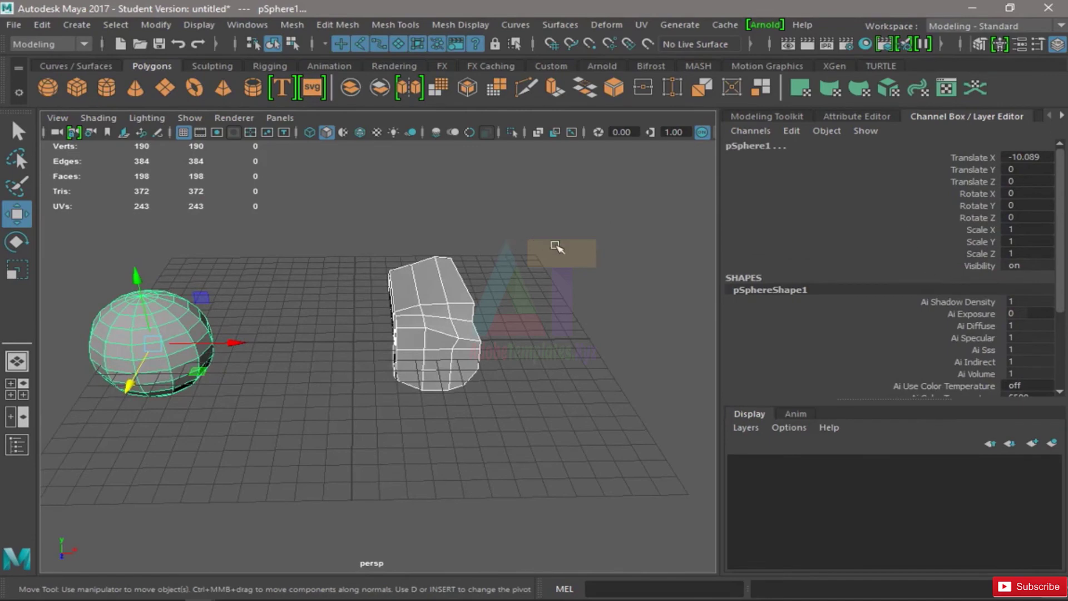
drag(984, 158, 998, 257)
scroll(1002, 301, down, 3)
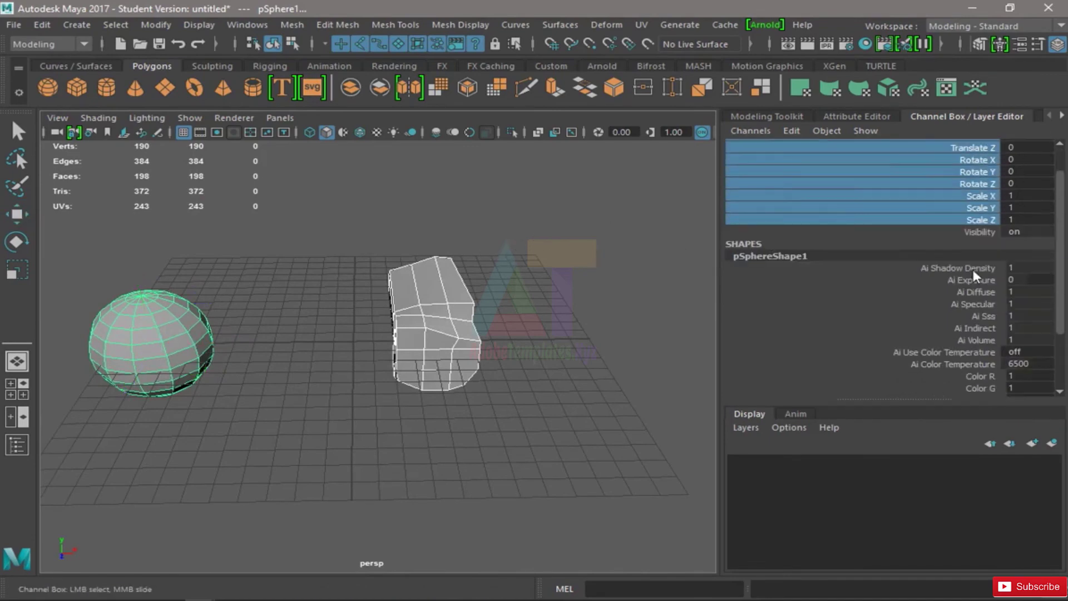
drag(984, 202, 983, 374)
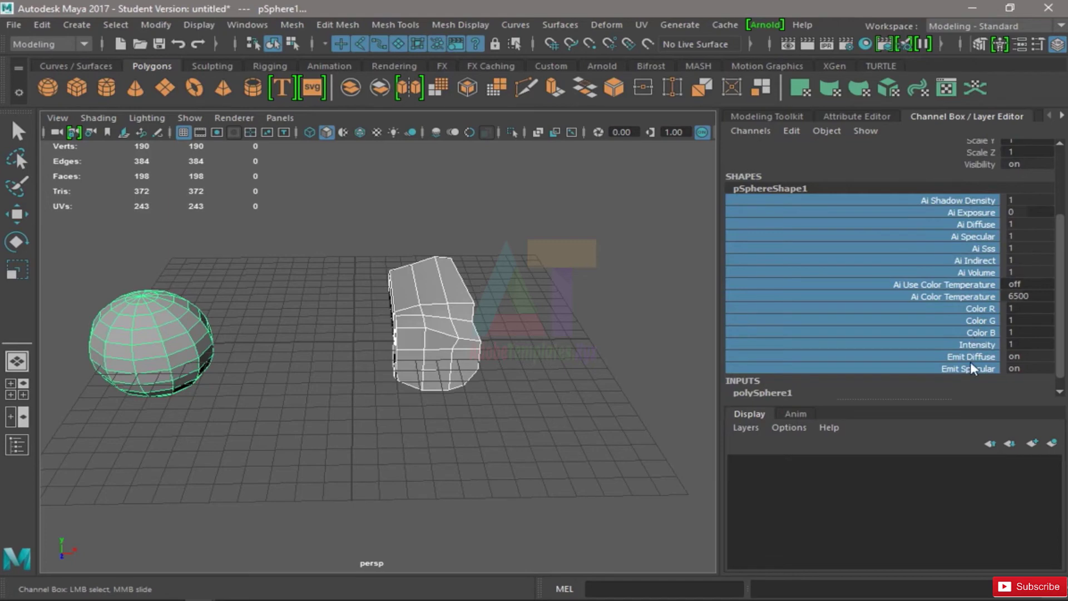
scroll(889, 304, down, 1)
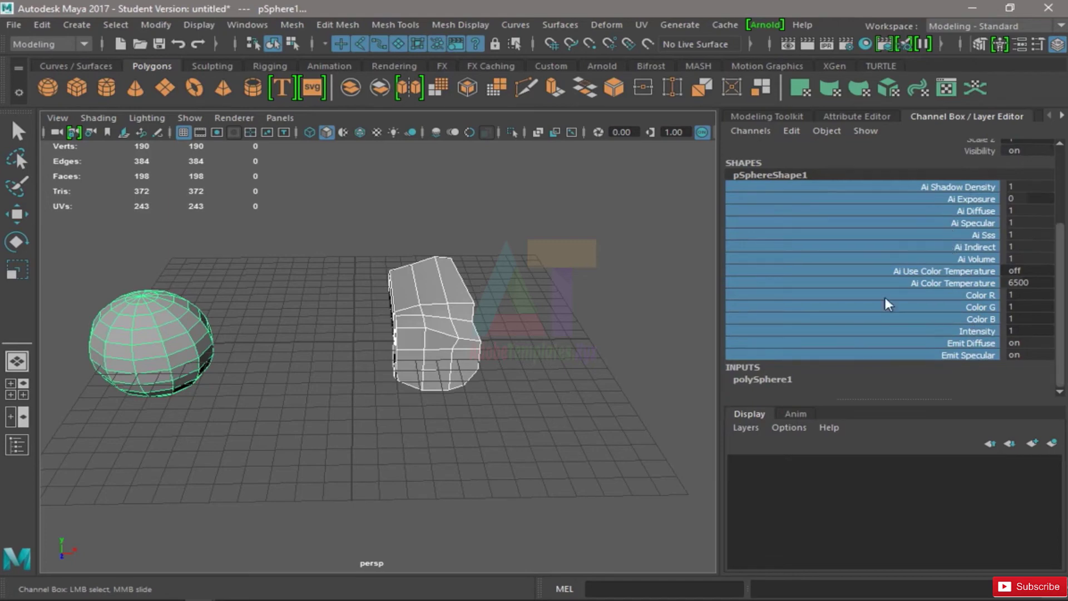
Expand the polySphere1 inputs to view the radius and subdivision channels
click(766, 384)
key(w)
scroll(801, 381, down, 3)
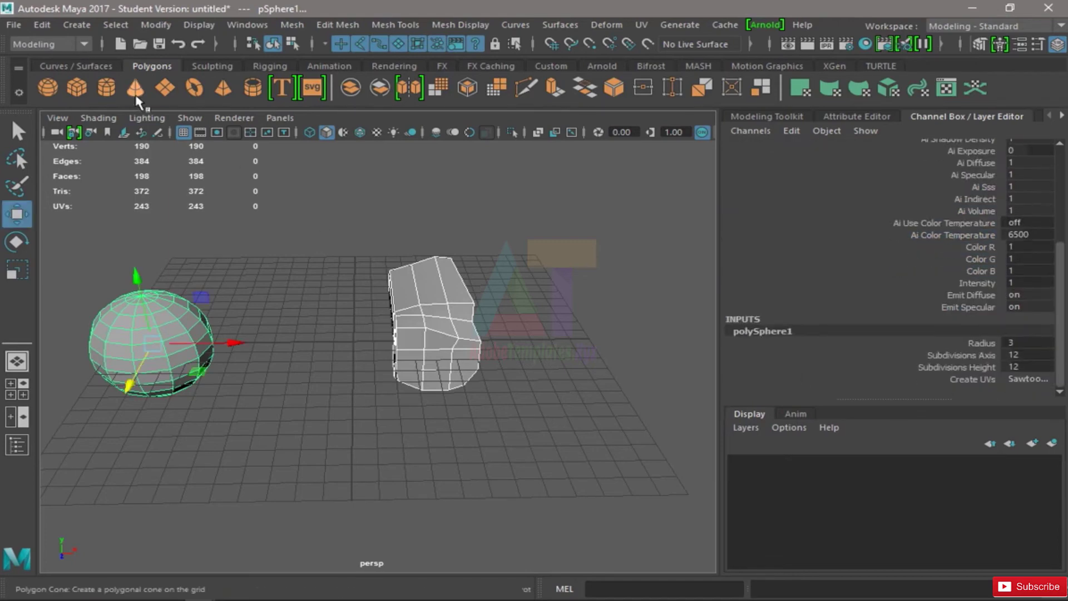
Create a polygon cone and move it along X to about -2.4, between the sphere and the edited cube
click(136, 88)
drag(439, 347, 382, 341)
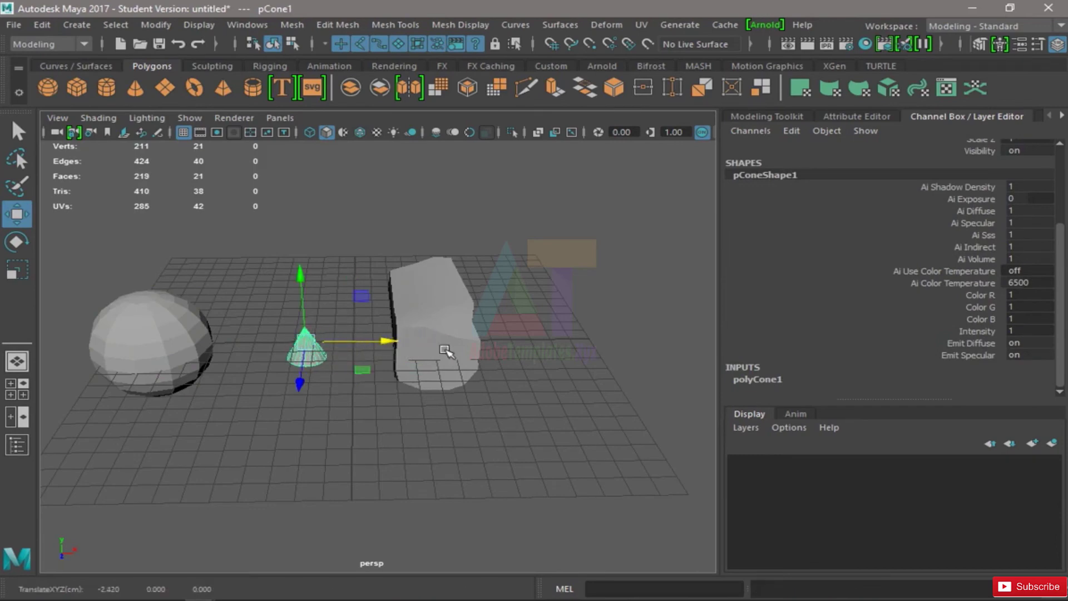
Expand the polyCone1 inputs and highlight the channels from Radius through Round Cap to review the cone's creation settings
click(768, 380)
scroll(904, 382, down, 3)
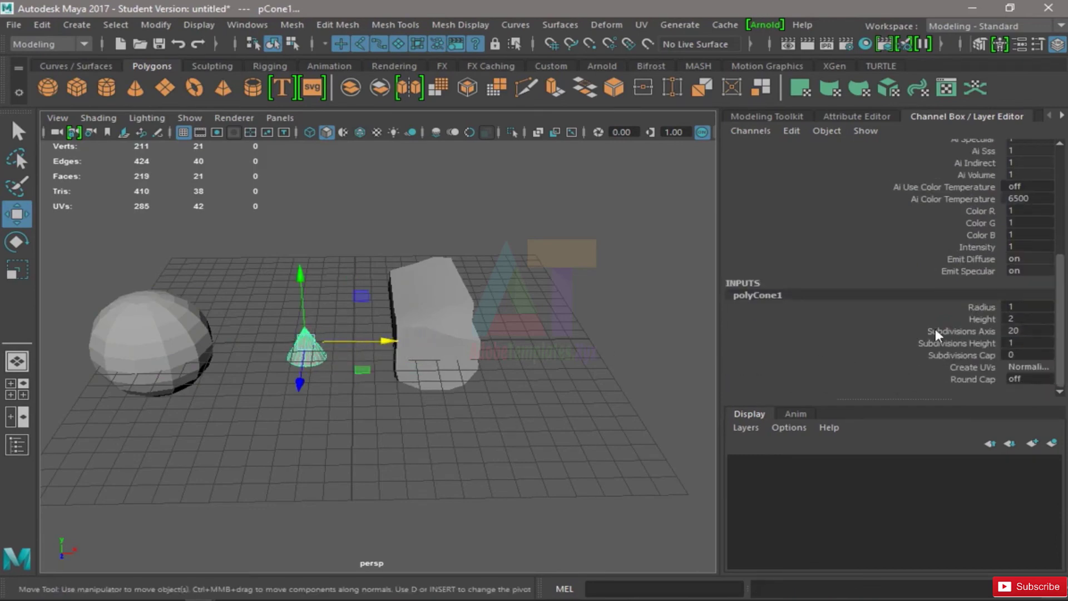
drag(986, 307, 986, 359)
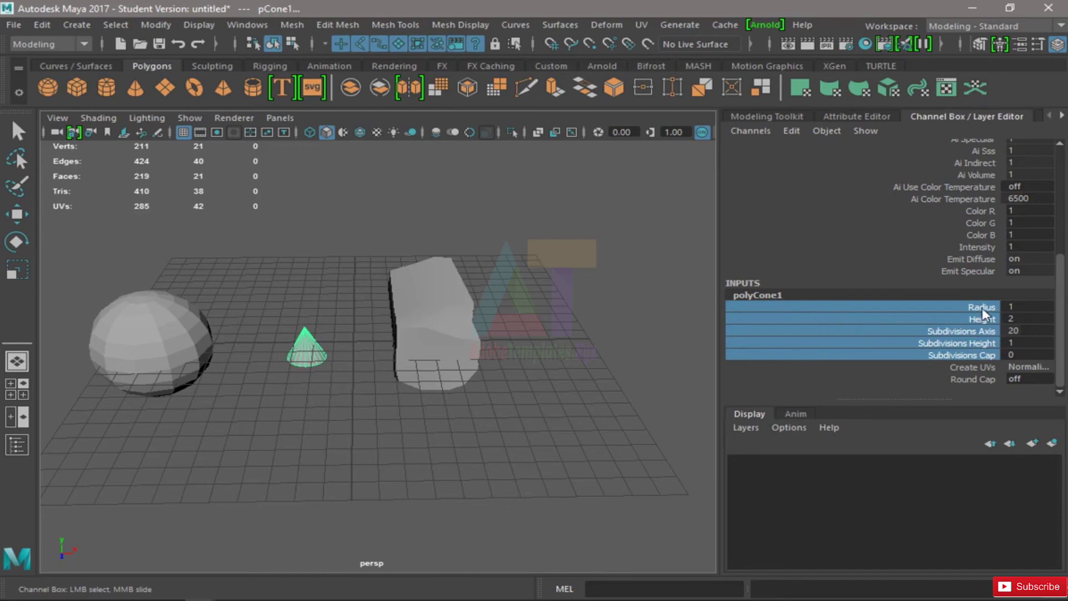
drag(988, 309, 986, 380)
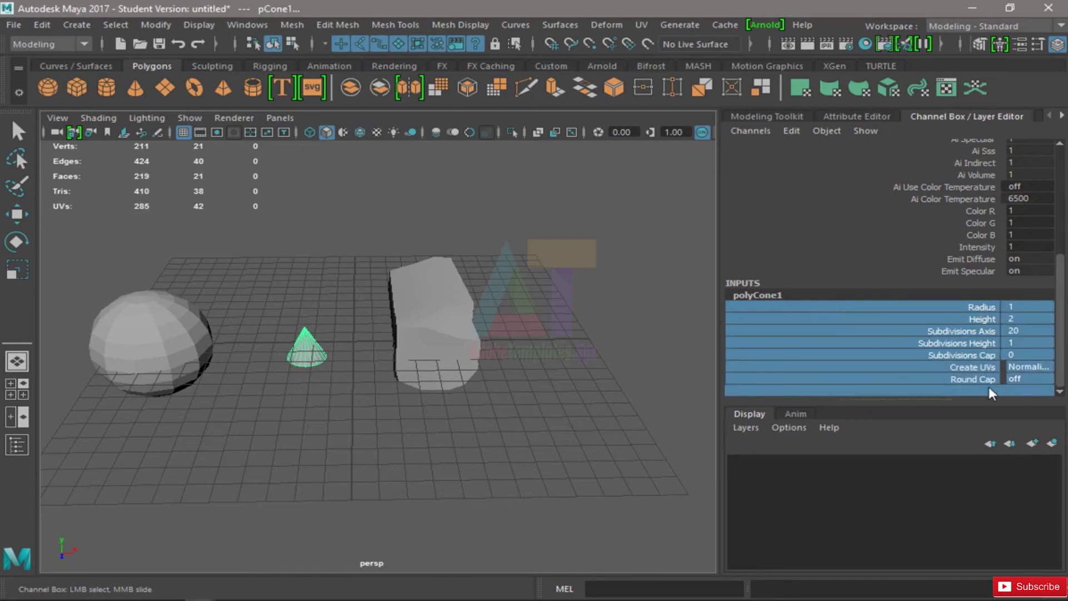
Compare the edited cube's inputs with the sphere's, highlighting the polySphere1 channels Radius through Create UVs
click(464, 284)
key(w)
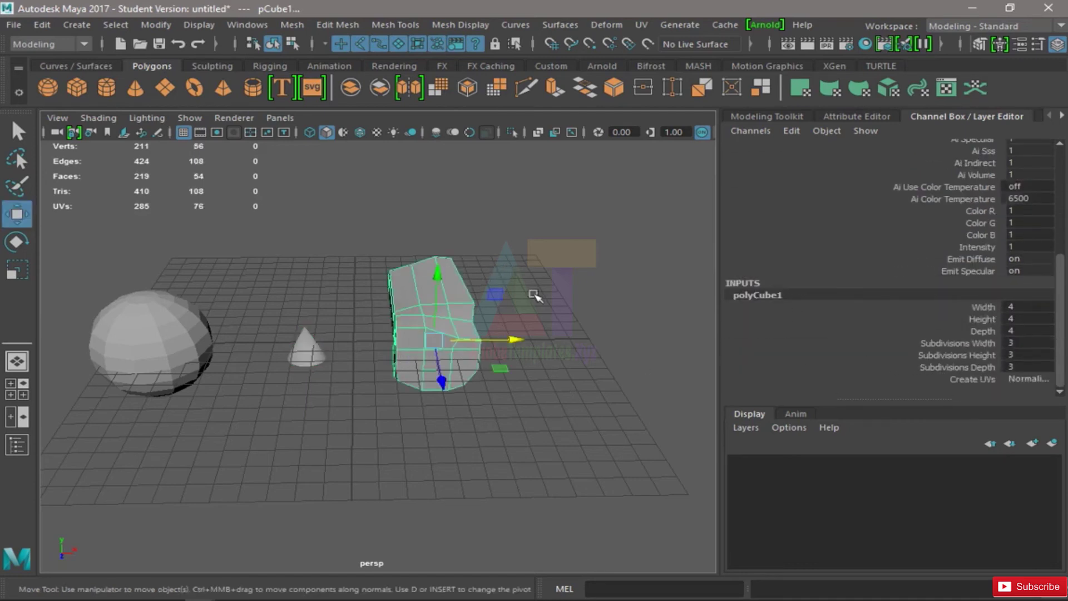
click(208, 371)
click(771, 384)
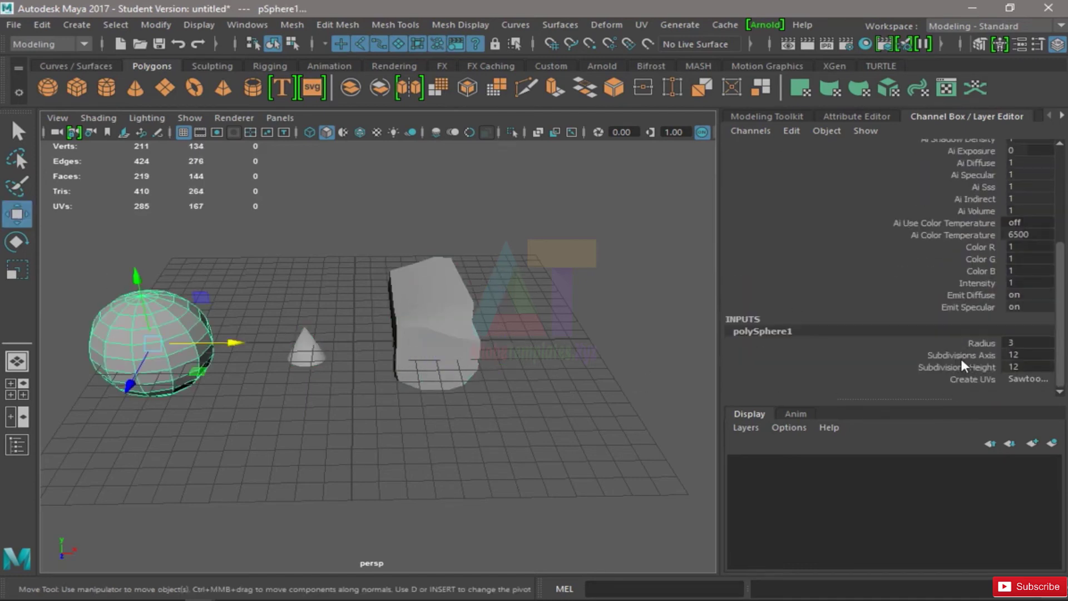
drag(993, 343, 990, 370)
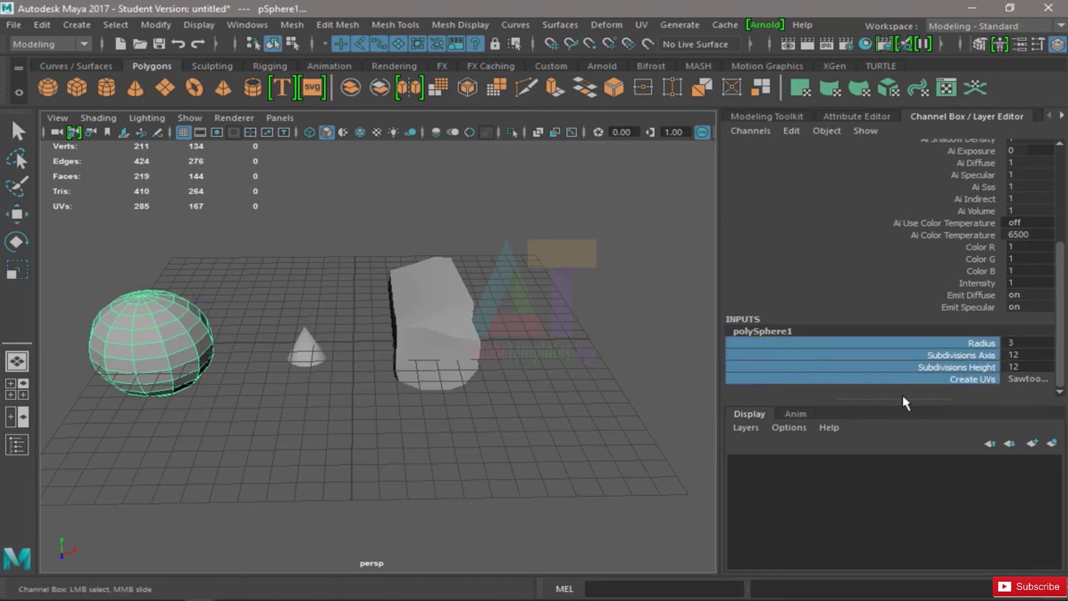
Return to the cone and examine its polyCone1 radius, height, subdivision, UV and round cap channels again
click(306, 350)
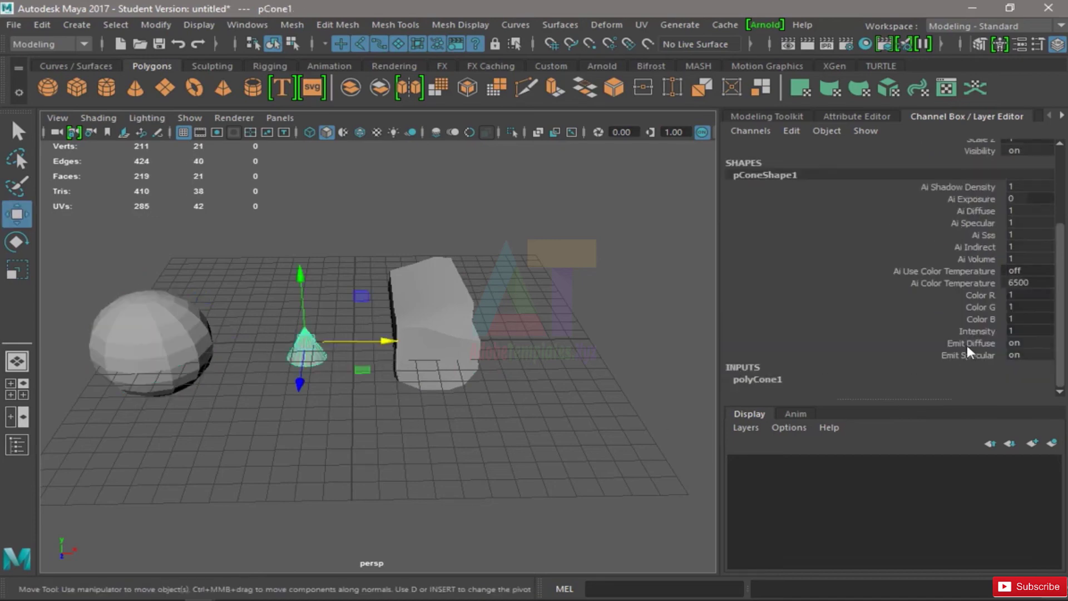
click(771, 382)
drag(982, 307, 977, 380)
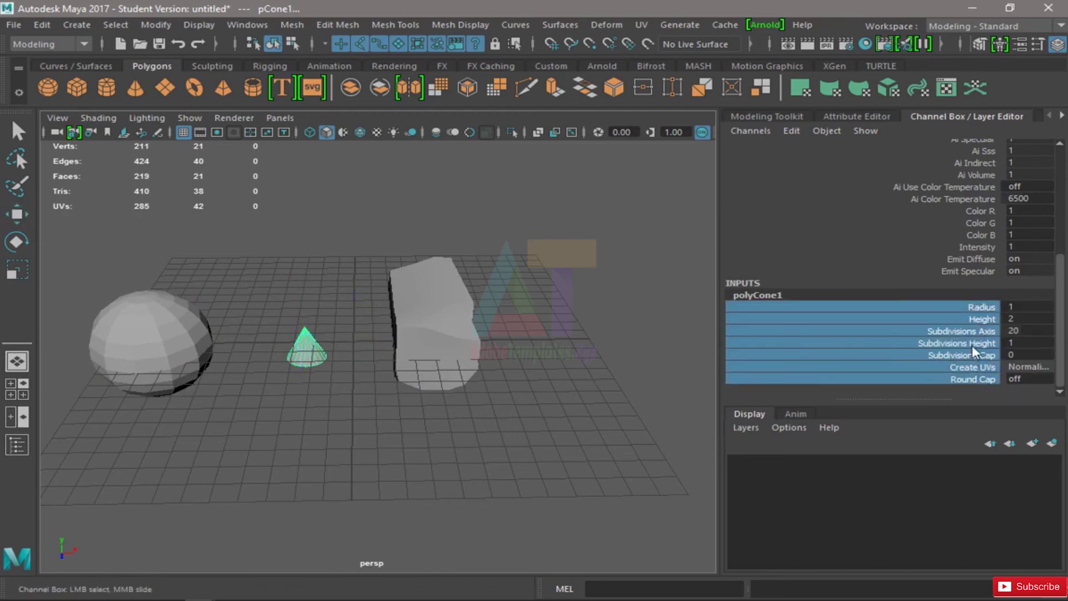
drag(968, 307, 967, 374)
Select the sphere, cone and edited cube together to view their shared channels, and reselect only the cone
key(w)
drag(615, 195, 149, 424)
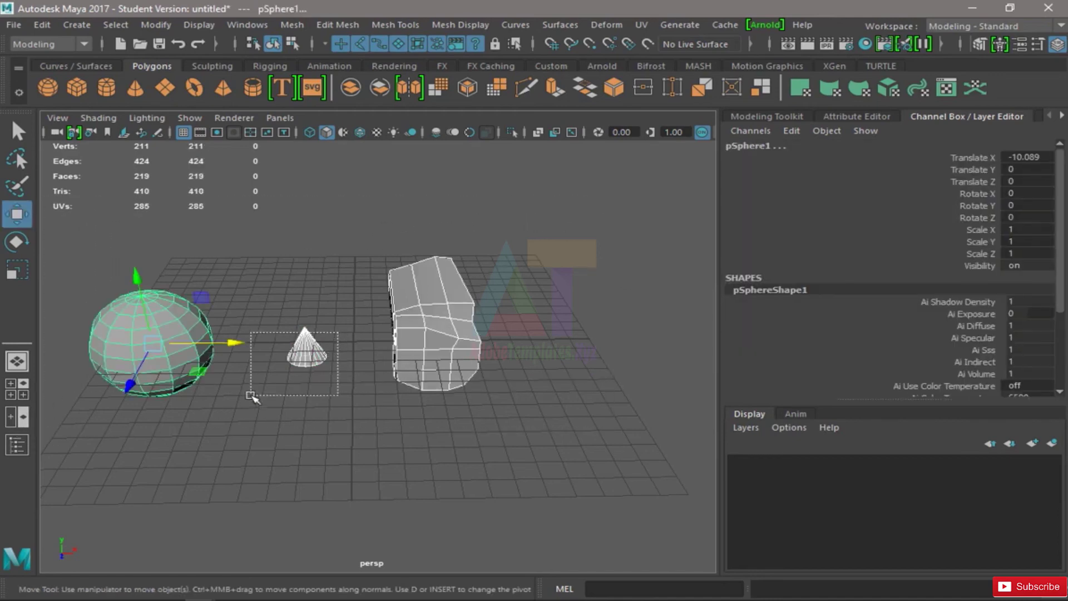
click(309, 354)
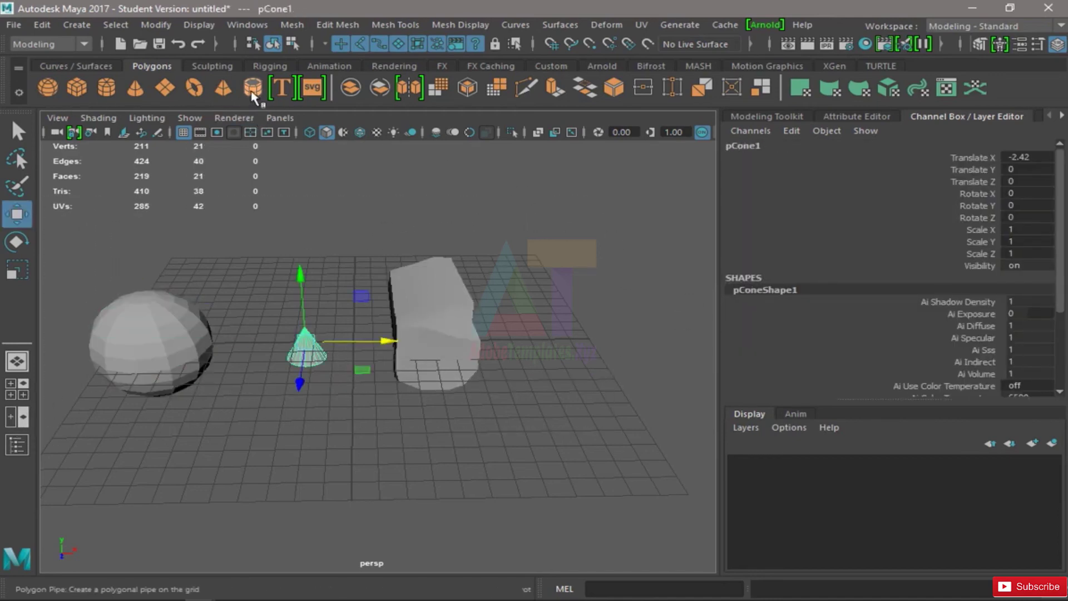
Clear the selection and orbit the perspective view to inspect the three objects from another angle
click(518, 245)
alt+drag(517, 246, 546, 248)
alt+drag(615, 231, 491, 280)
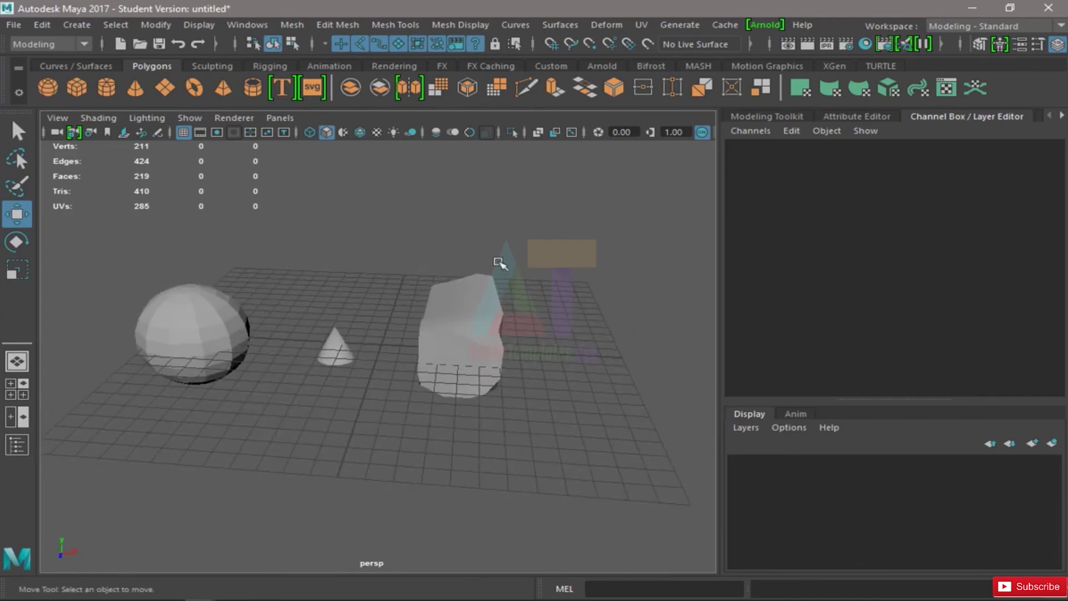